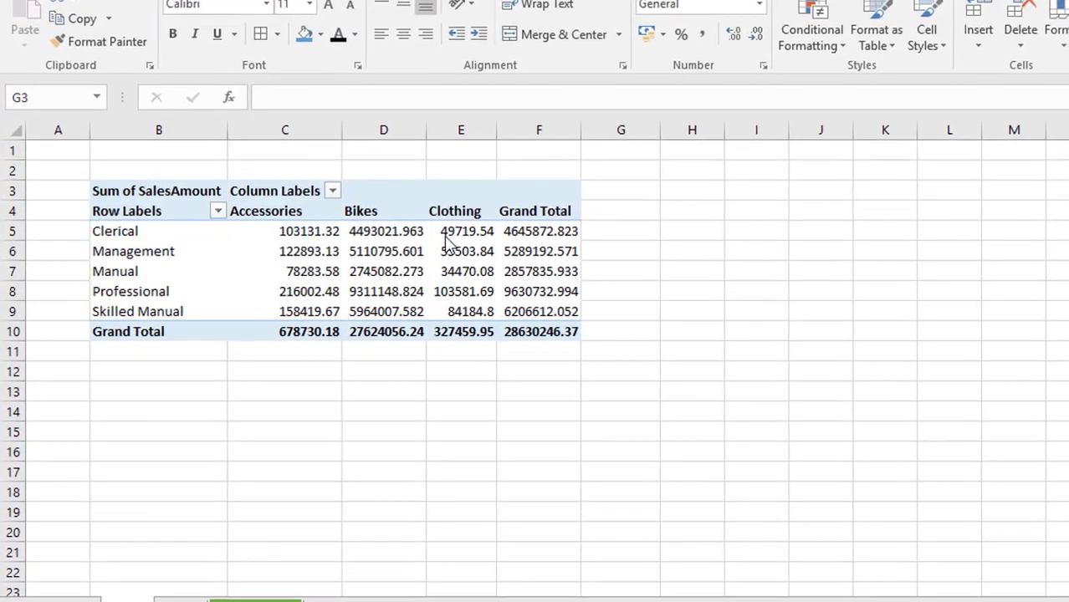
Format the PivotTable's SalesAmount values as Currency with the £ symbol and 2 decimal places
click(535, 250)
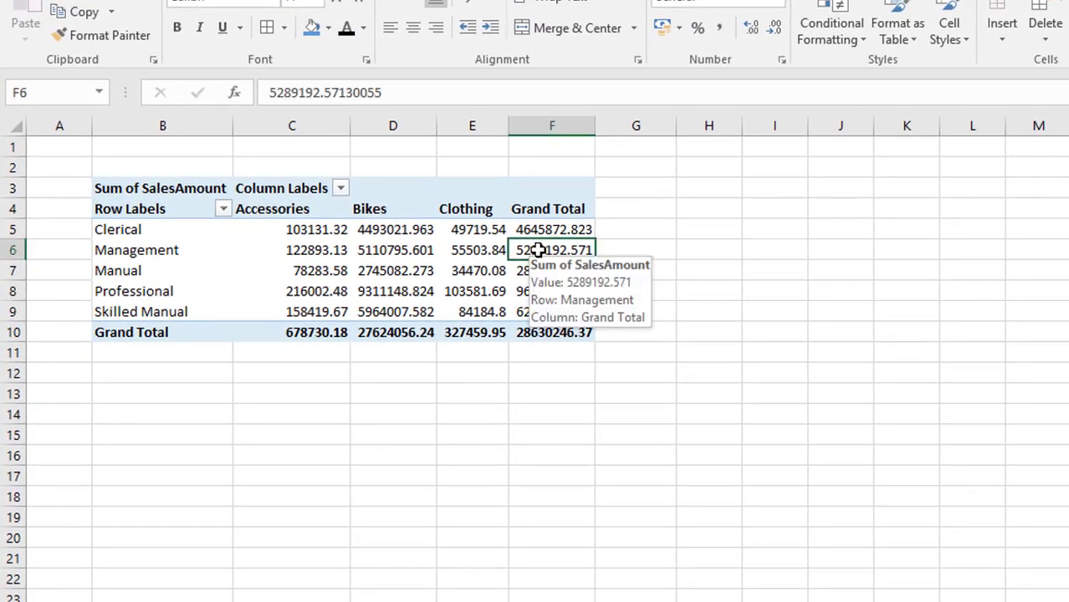
right_click(537, 251)
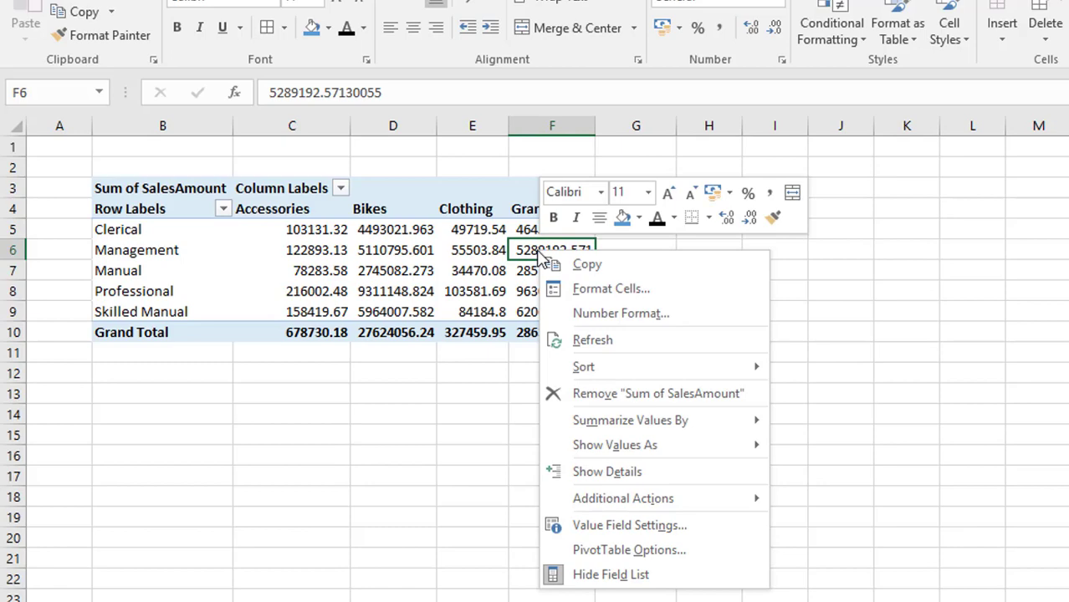
click(626, 315)
click(402, 190)
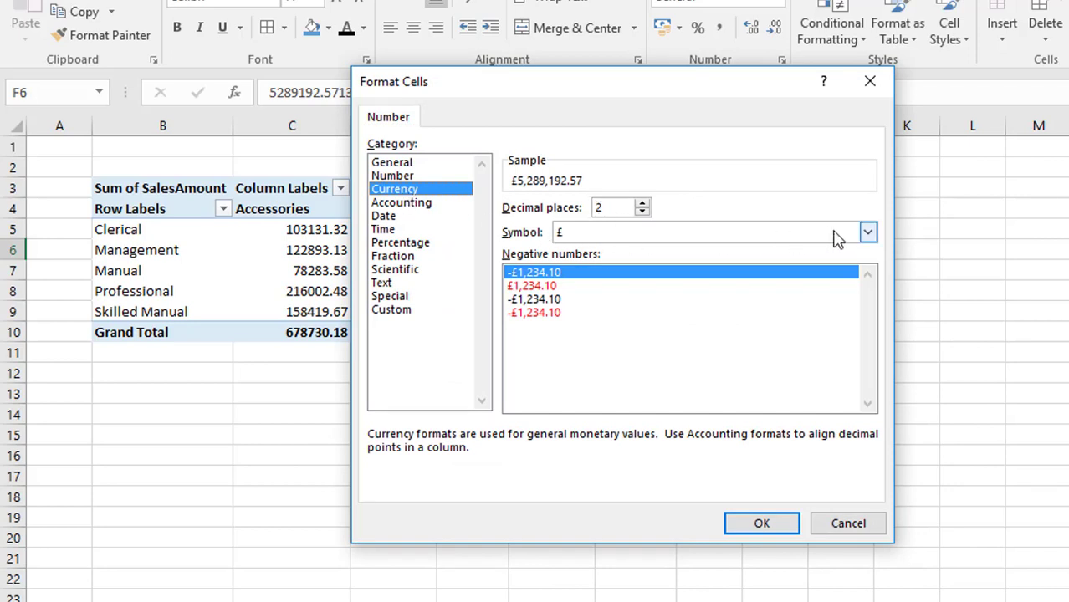
click(869, 232)
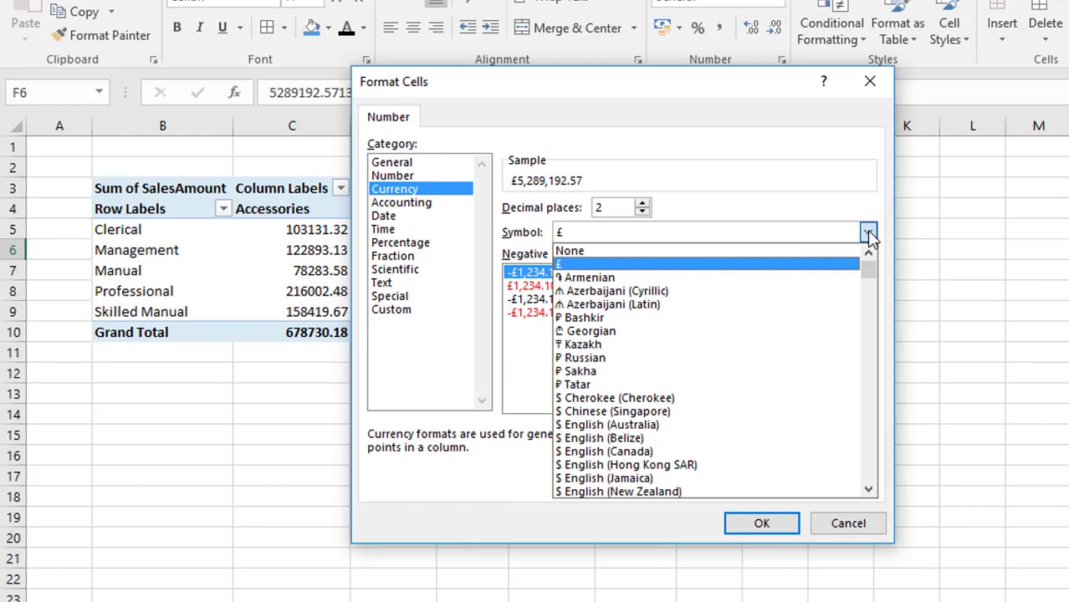
click(868, 235)
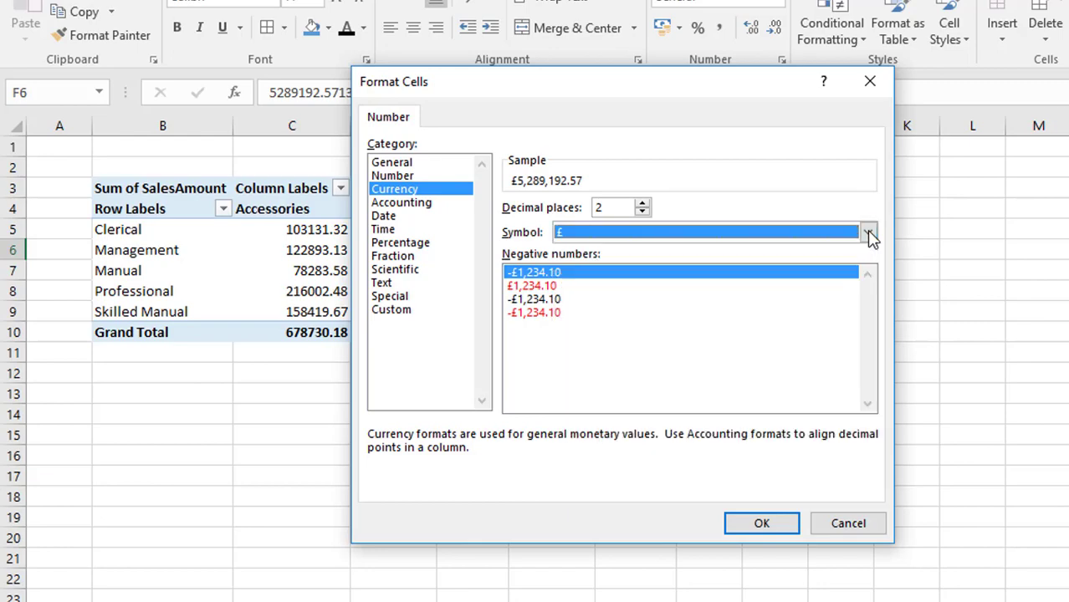
click(761, 524)
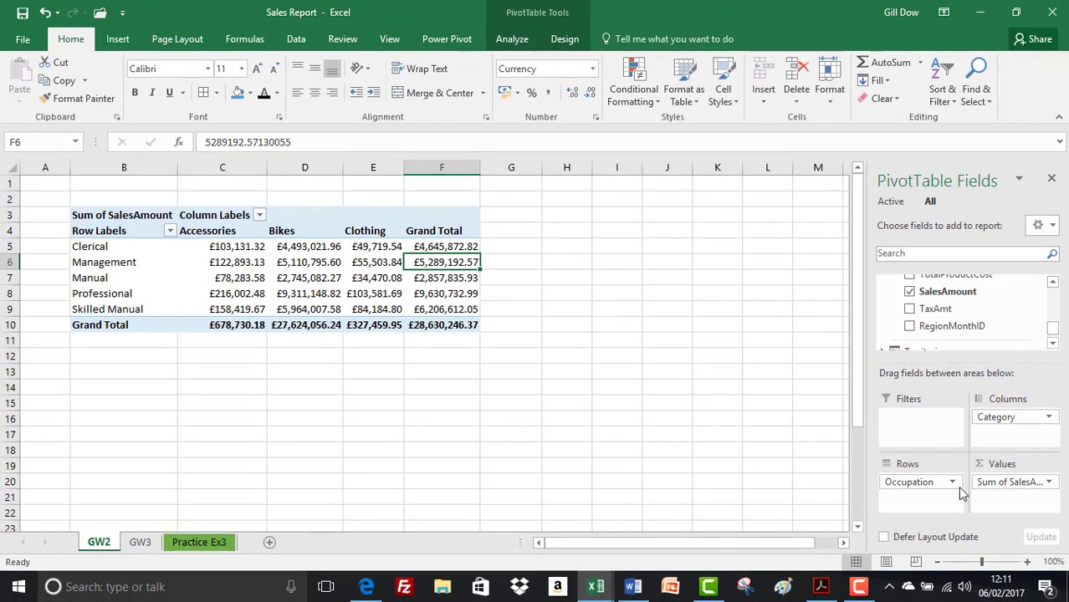
Remove Sum of SalesAmount from Values and add SalesAmount back, leaving plain unformatted numbers
drag(1008, 482, 730, 420)
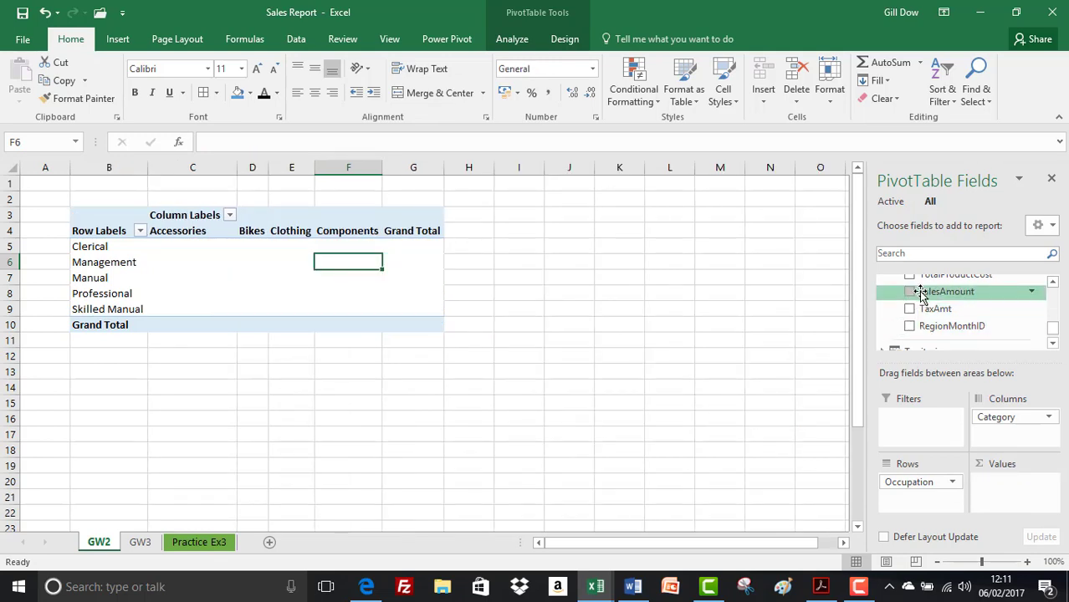
drag(921, 295, 1010, 490)
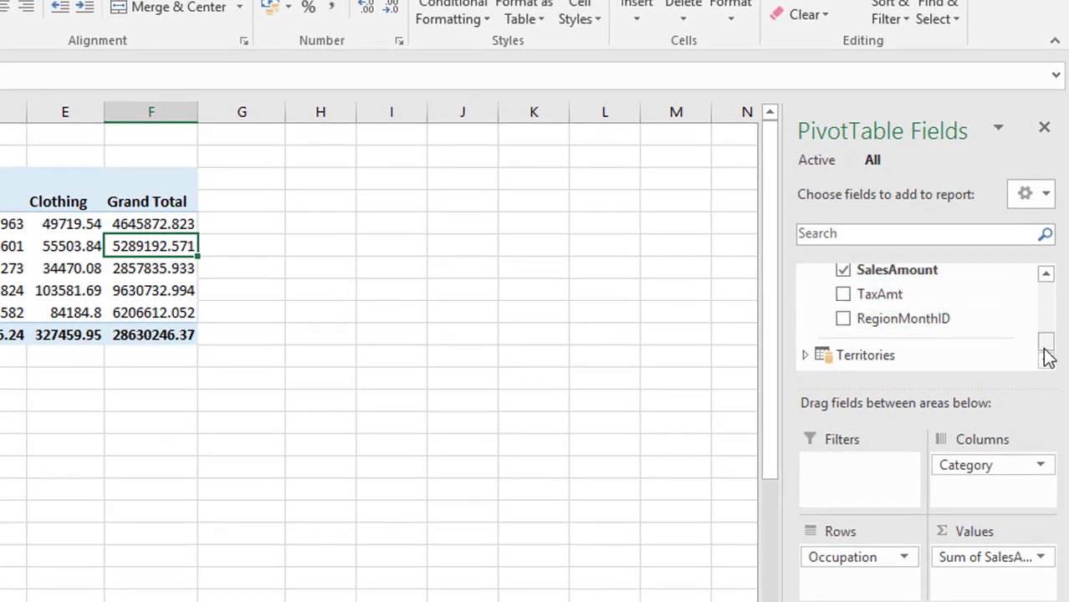
Collapse the Sales table, then expand and collapse Products in the field list
drag(1045, 342, 1045, 289)
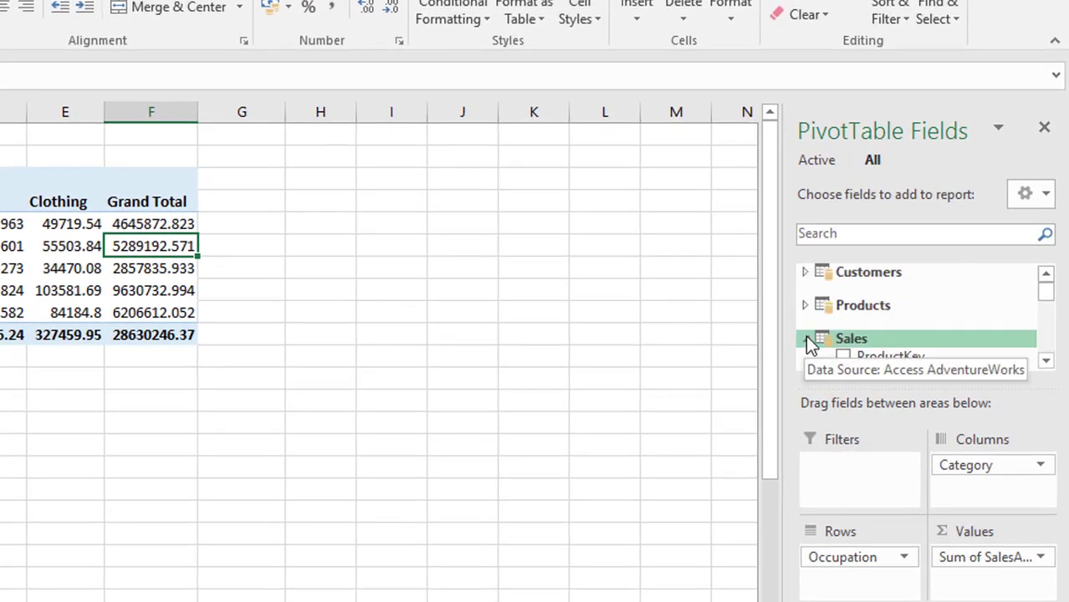
click(807, 339)
click(807, 305)
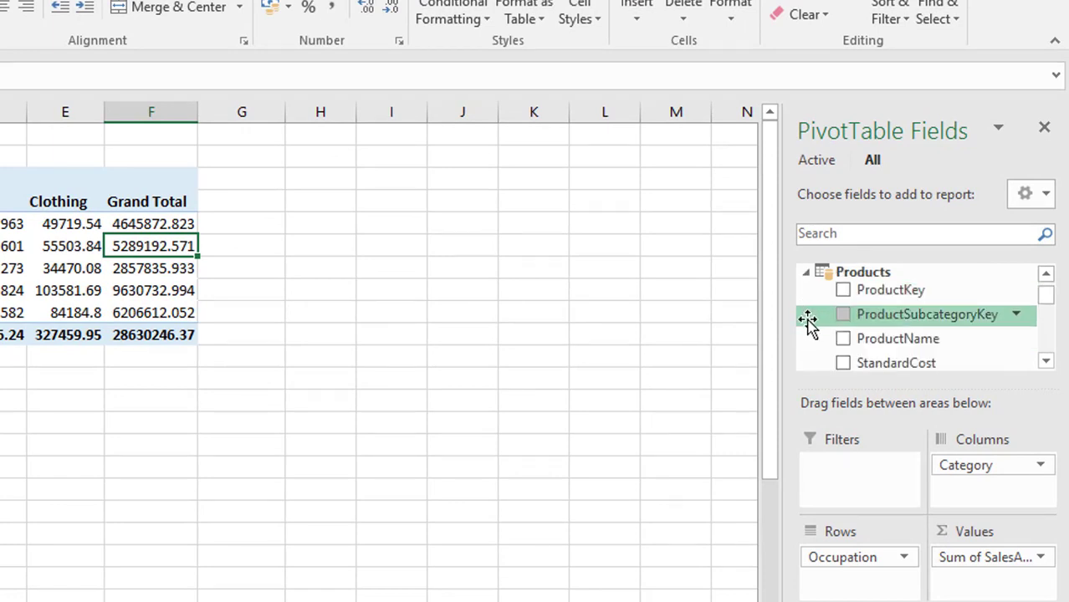
click(808, 273)
drag(1052, 319, 1048, 291)
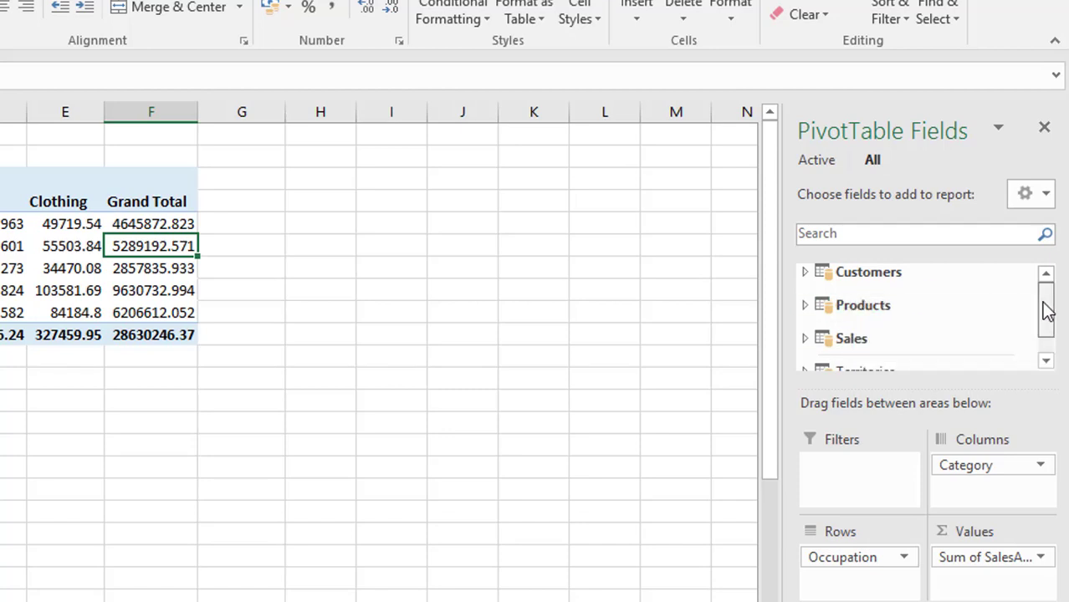
mouse_move(1043, 305)
mouse_down()
mouse_move(1048, 328)
mouse_move(1047, 305)
mouse_up()
Expand and collapse Customers, then review Products' fields and collapse it again
click(805, 273)
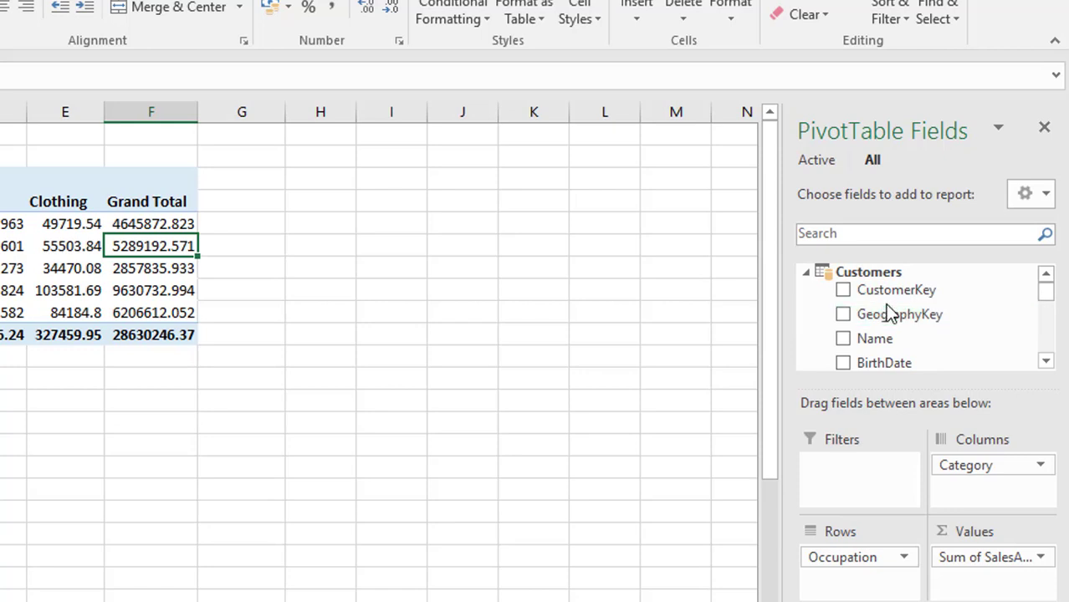
click(806, 274)
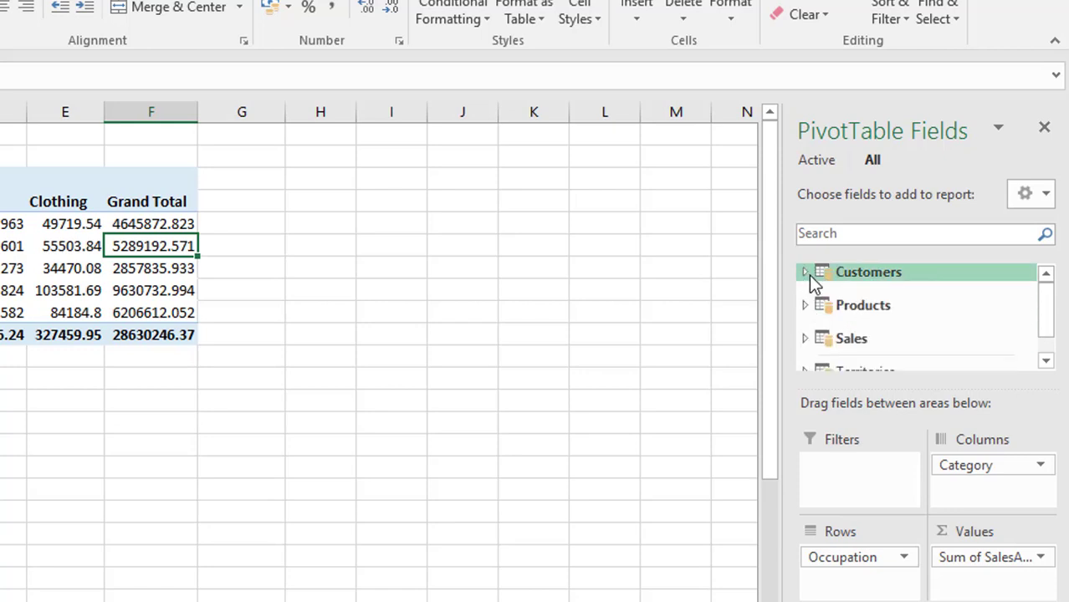
click(808, 306)
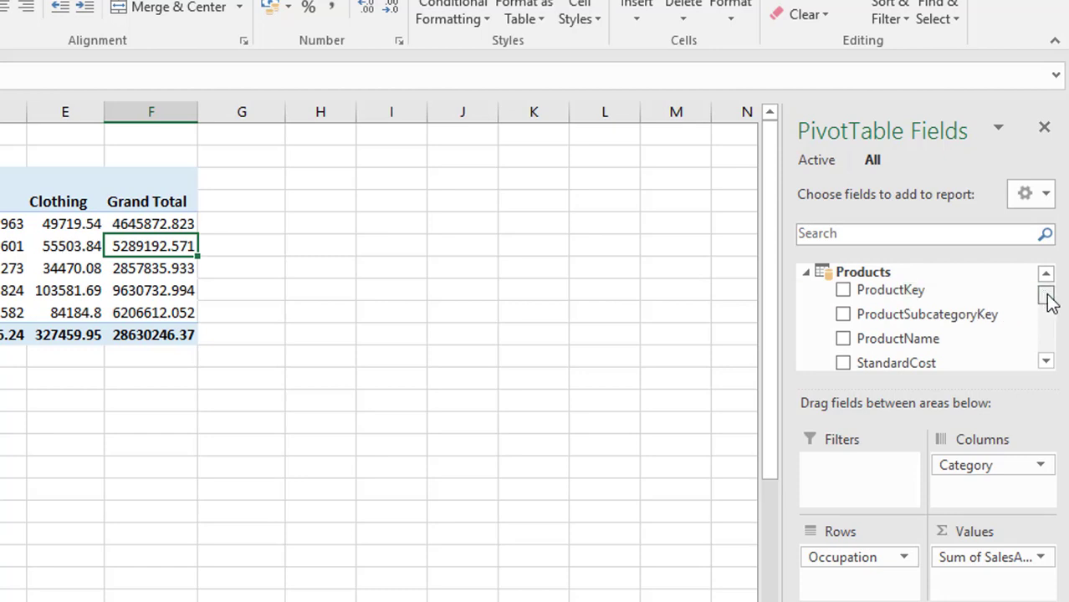
scroll(1048, 294, up, 1)
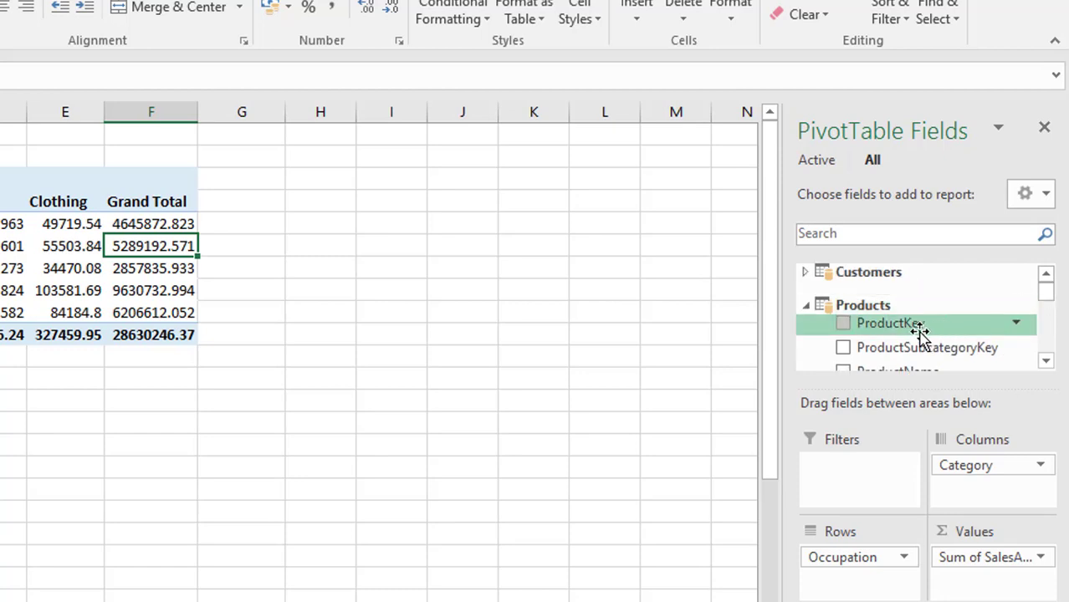
scroll(1046, 315, down, 4)
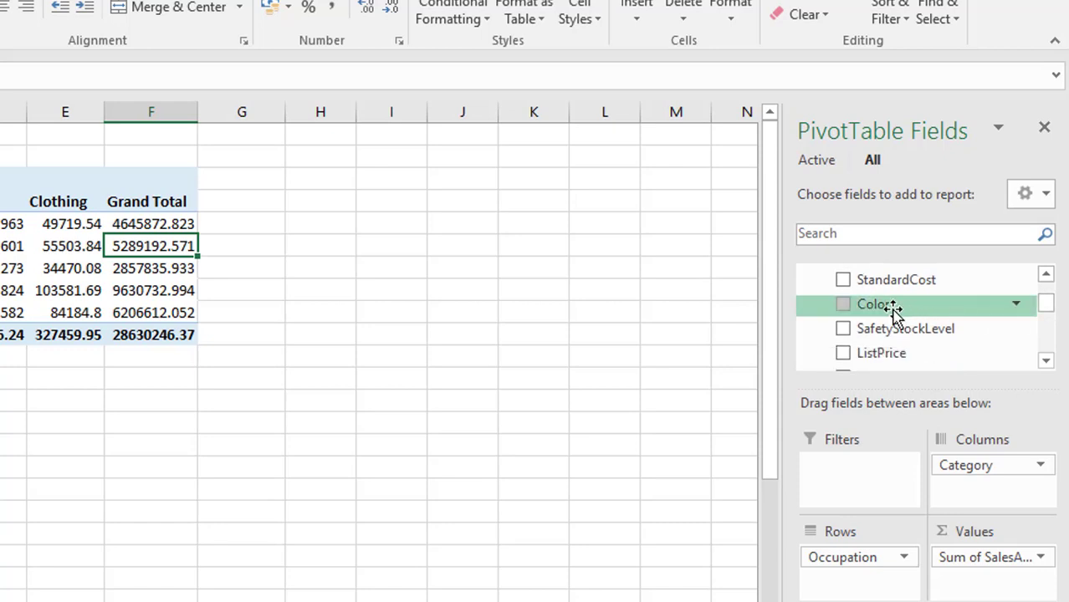
scroll(1044, 301, up, 4)
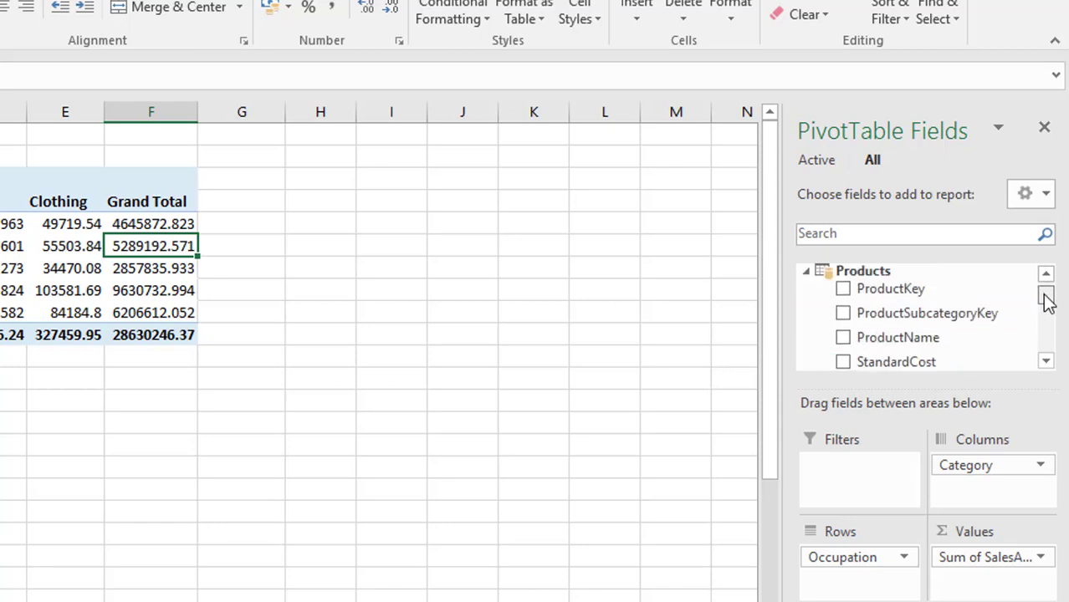
click(808, 308)
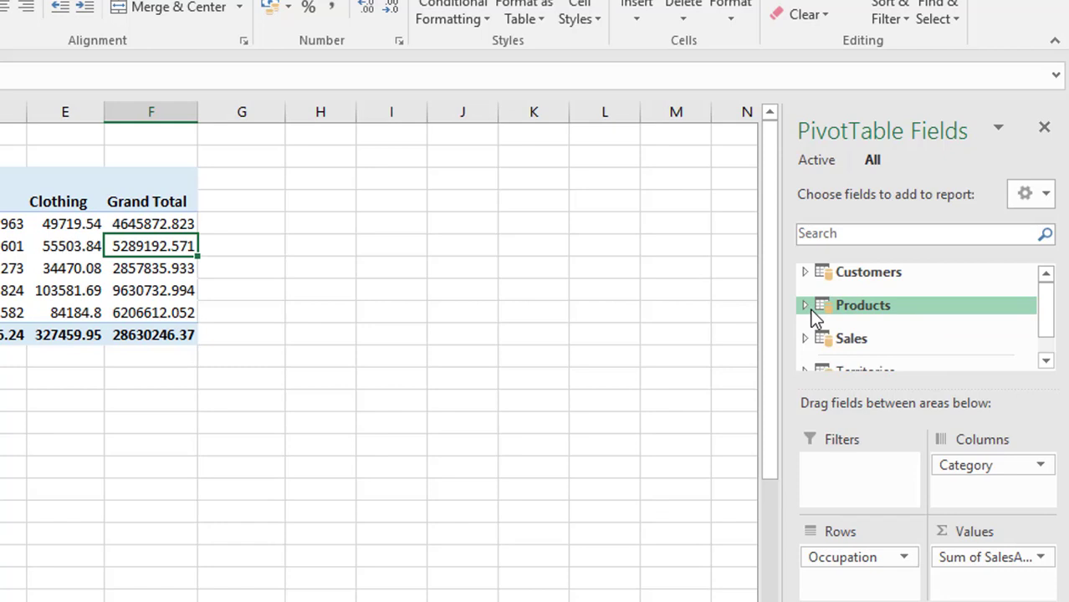
mouse_move(1043, 301)
mouse_down()
mouse_move(1042, 311)
mouse_move(1043, 289)
mouse_up()
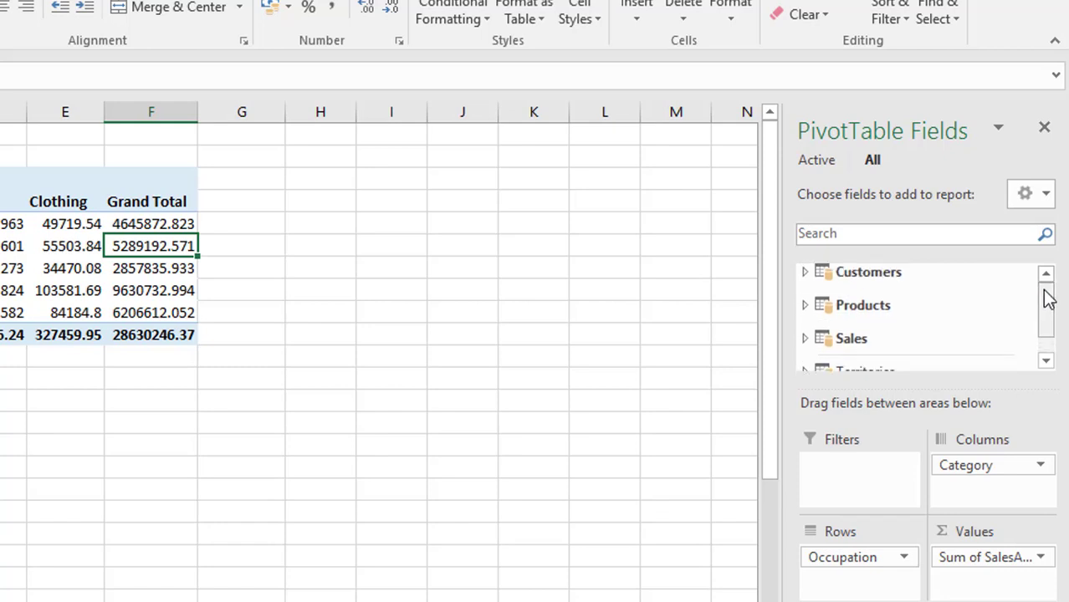
click(853, 233)
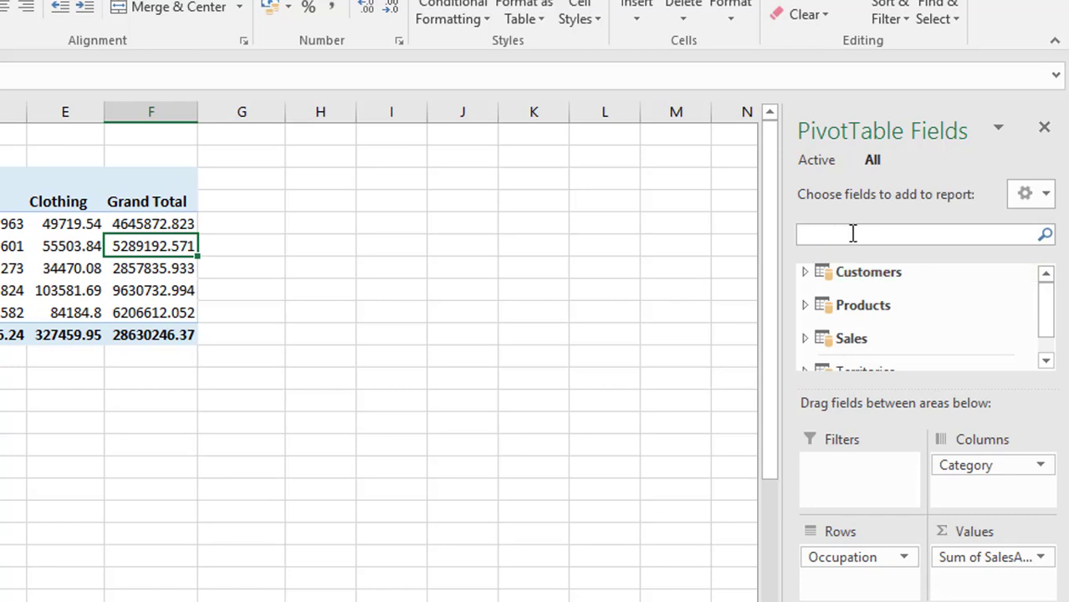
text(colour)
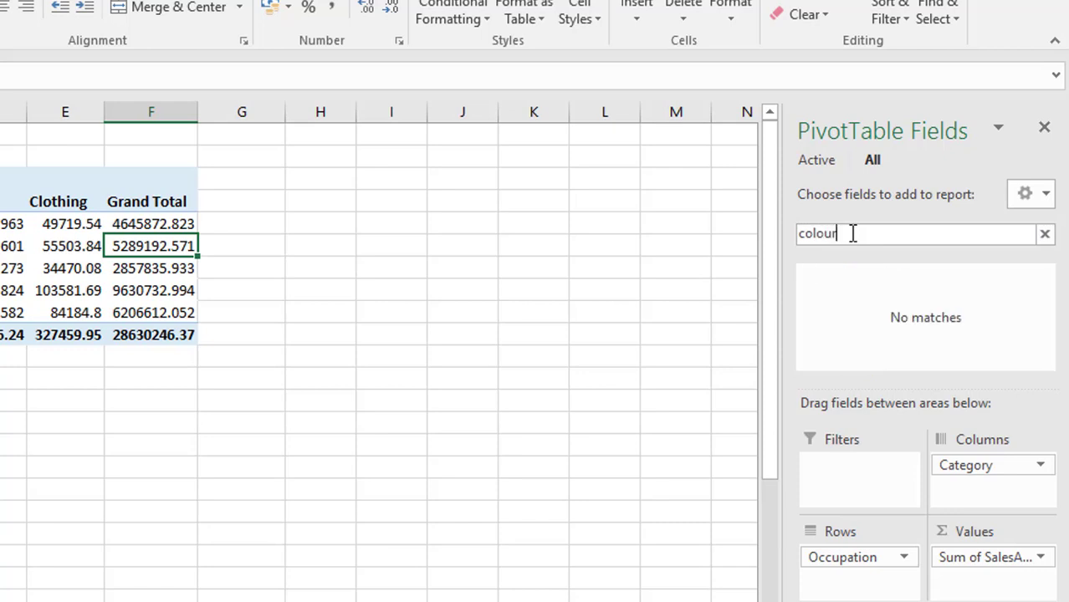
key(BackSpace)
key(BackSpace)
text(r)
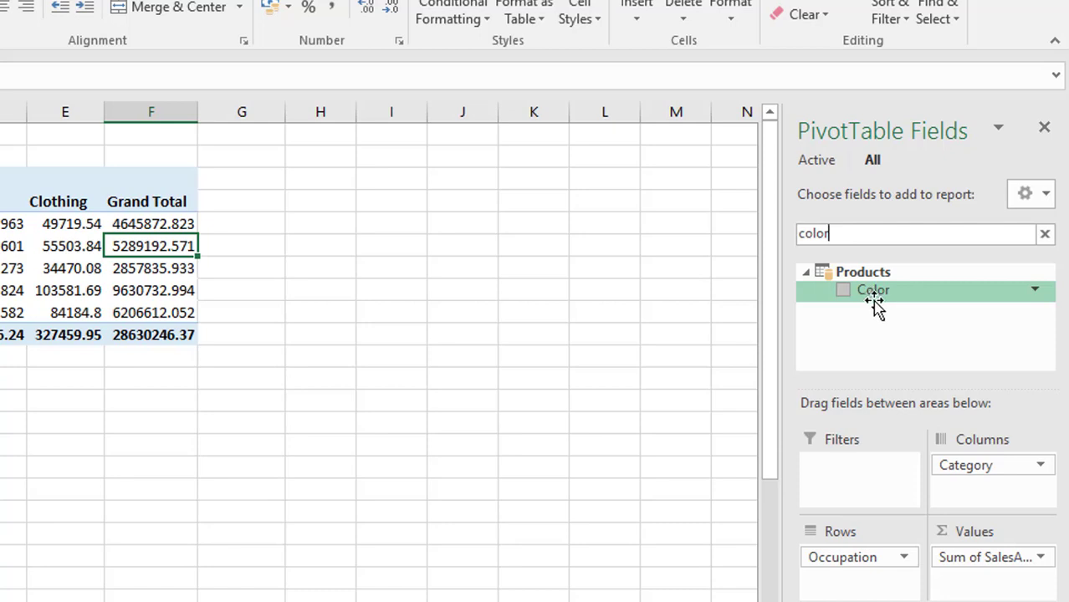
click(1044, 235)
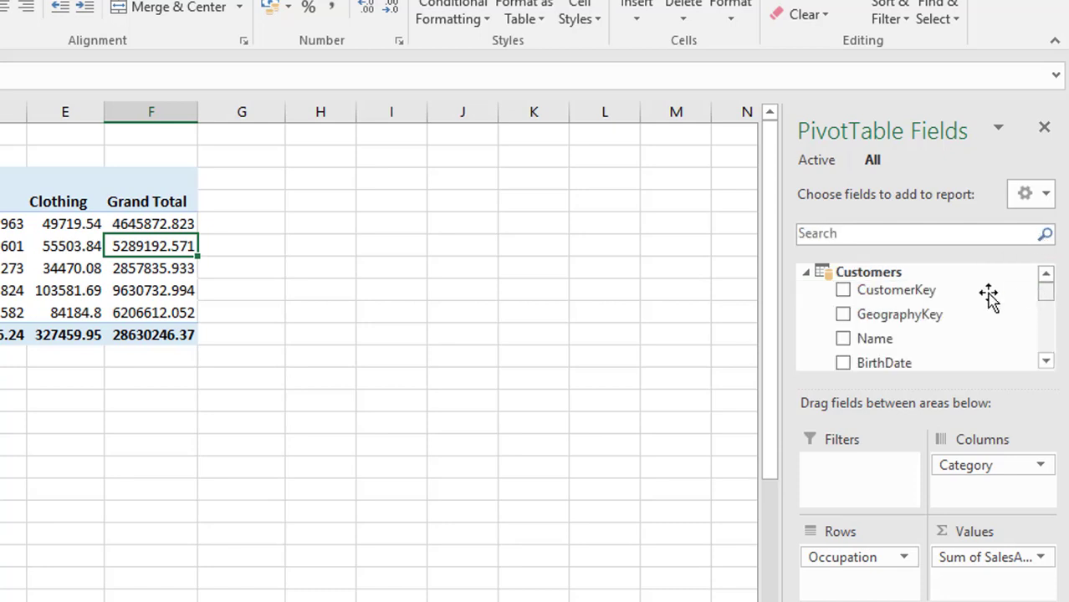
click(809, 274)
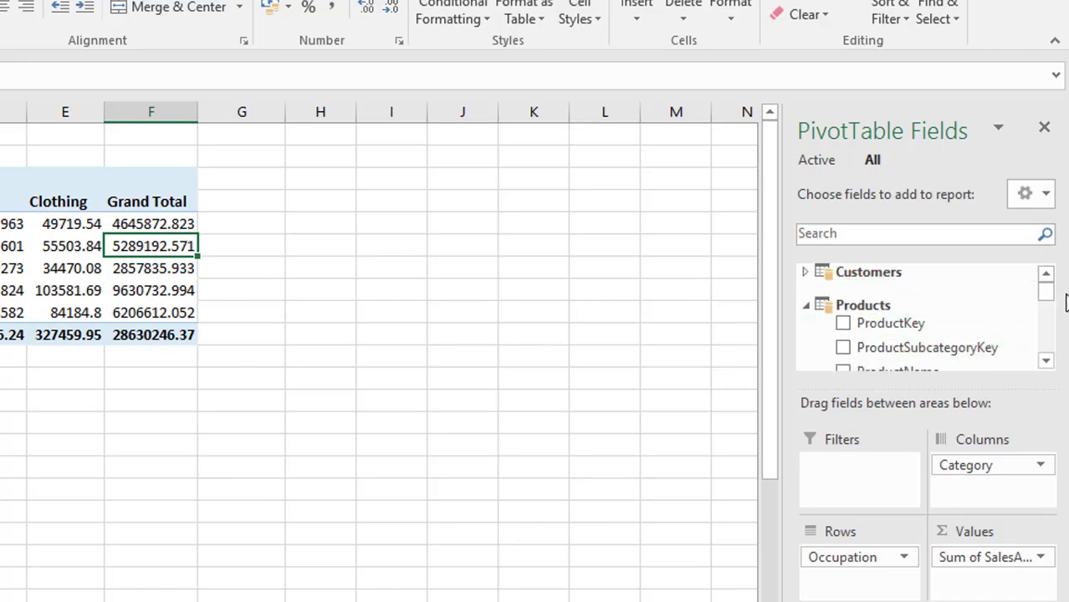
click(810, 306)
click(812, 337)
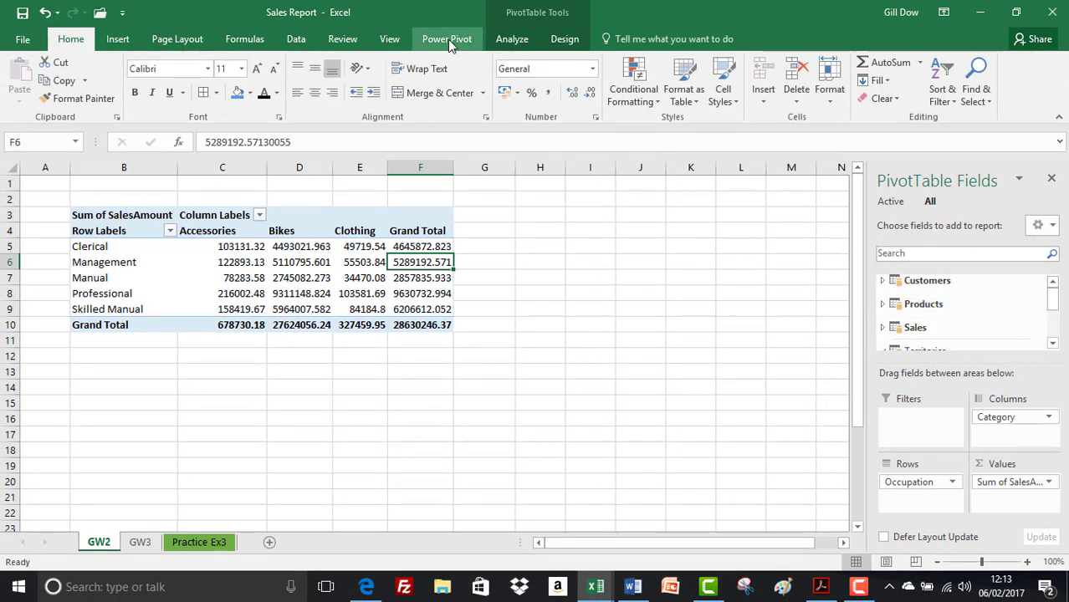
Open Power Pivot's Manage window to view the data model diagram
click(448, 39)
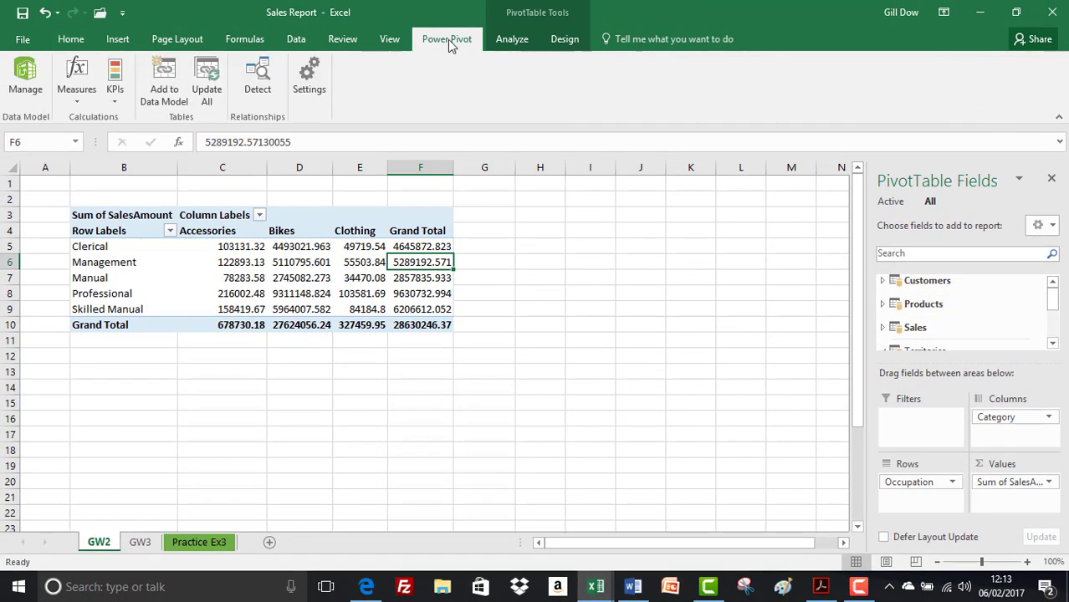
click(20, 80)
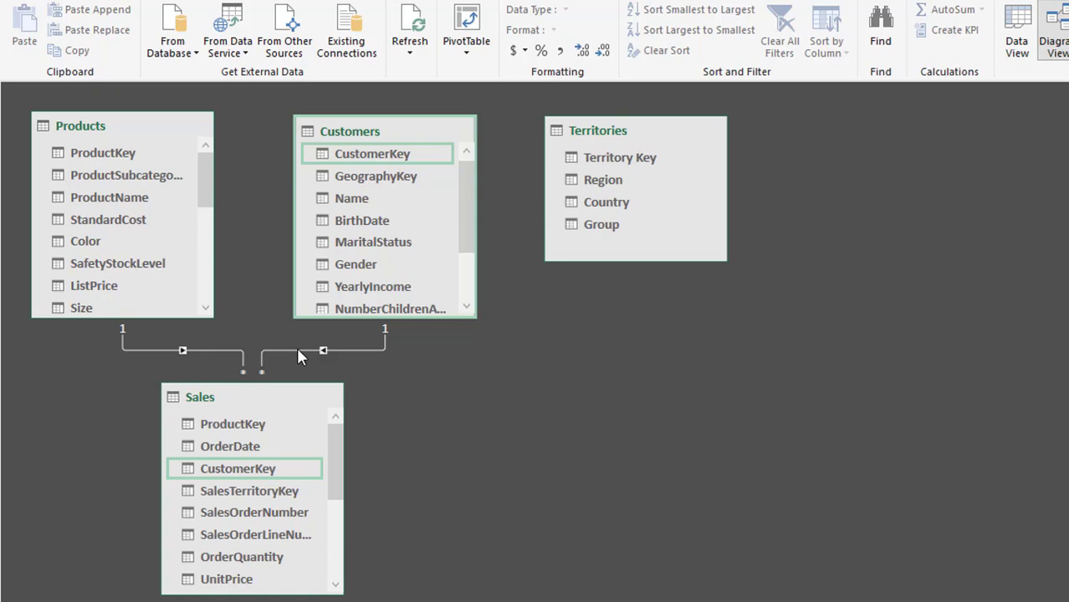
Hide CustomerKey in the Customers table from client tools
click(365, 159)
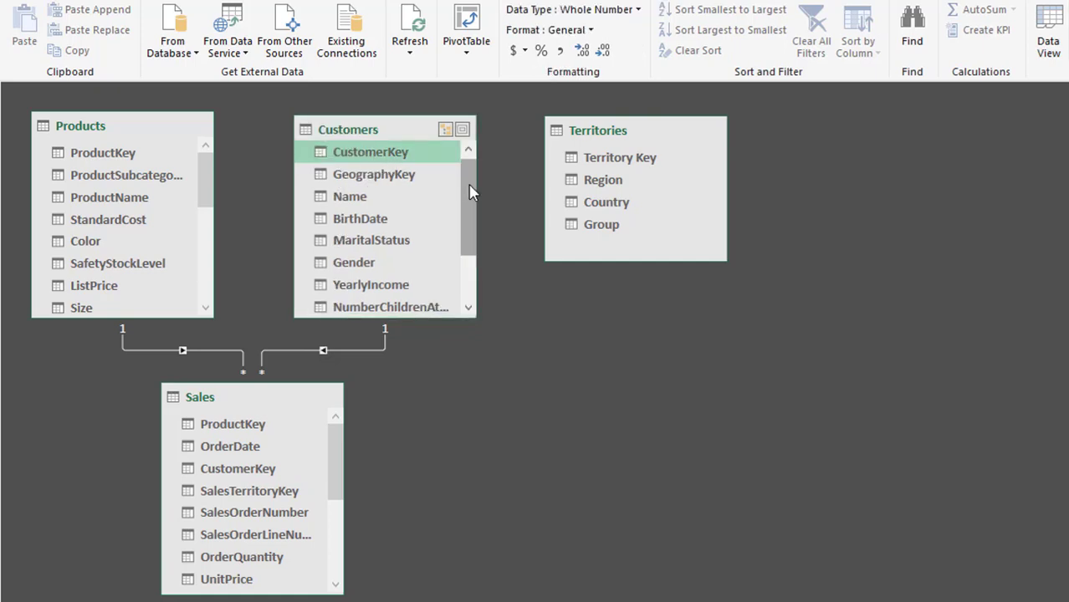
scroll(467, 174, up, 1)
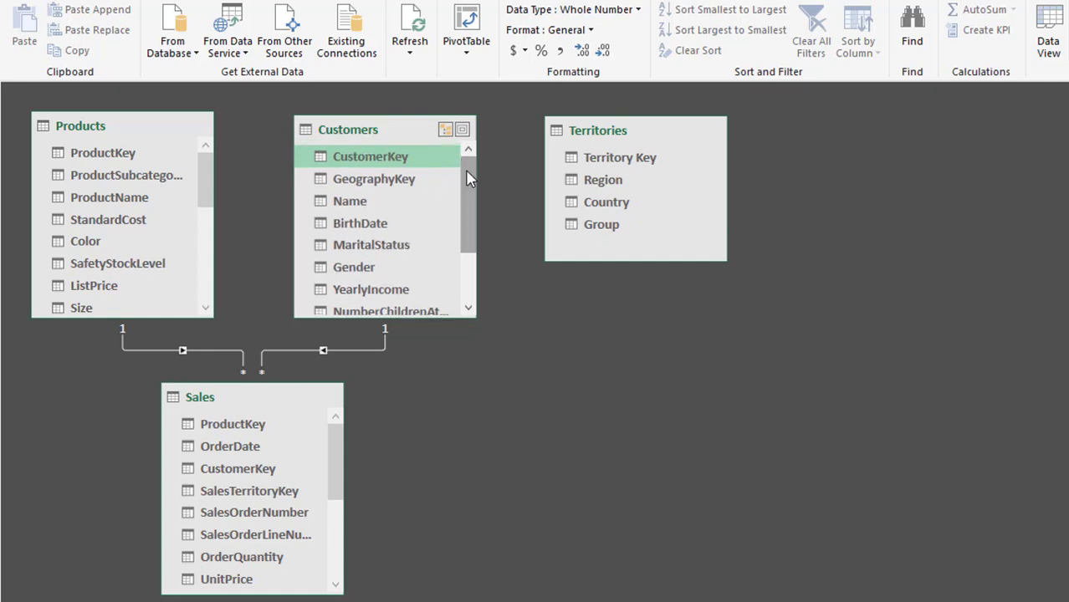
right_click(392, 163)
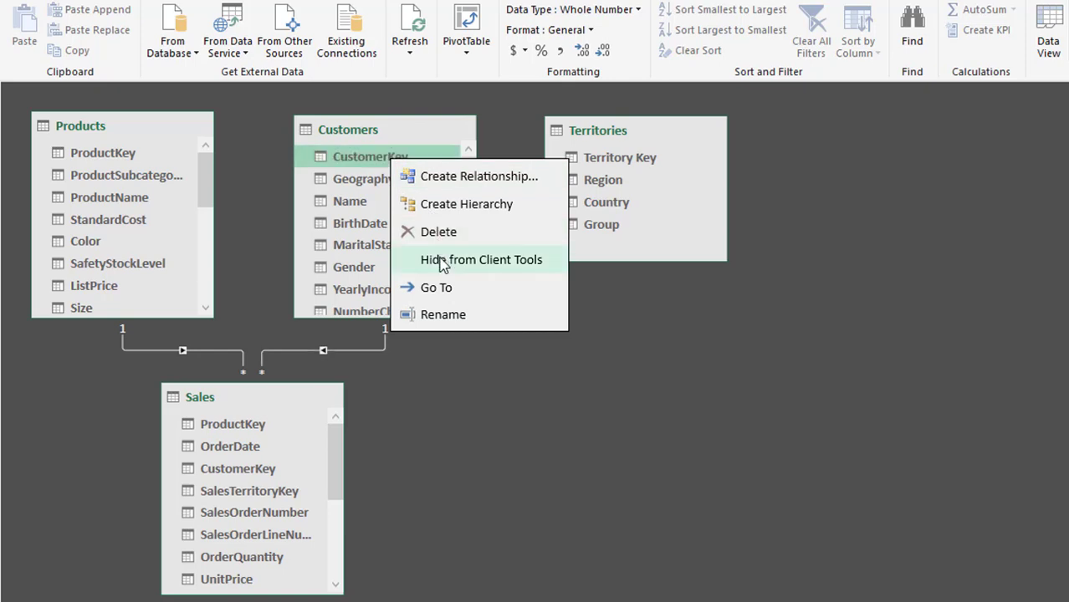
click(513, 266)
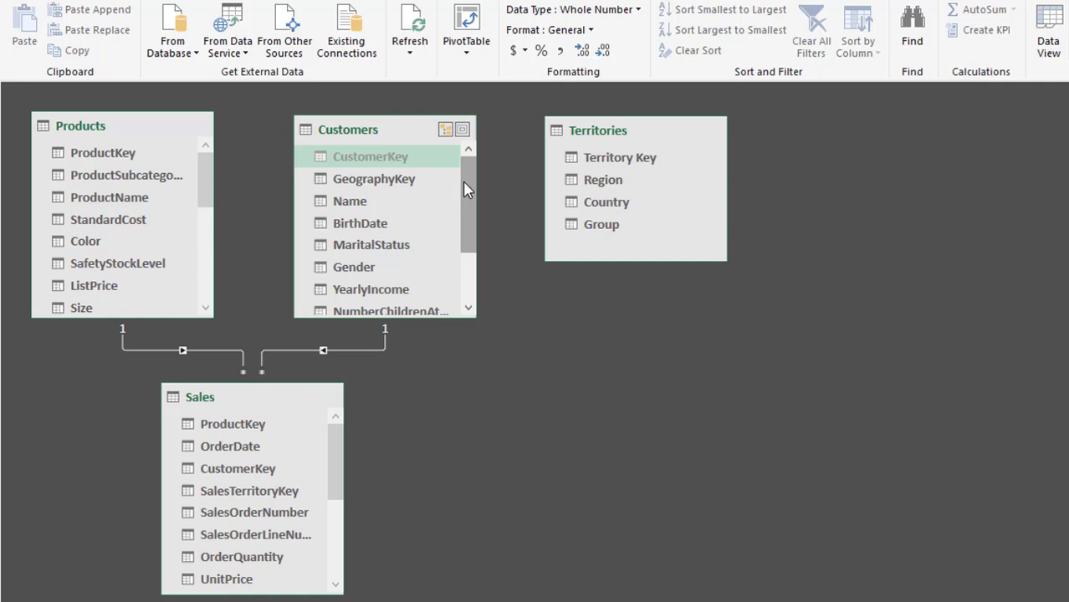
click(369, 180)
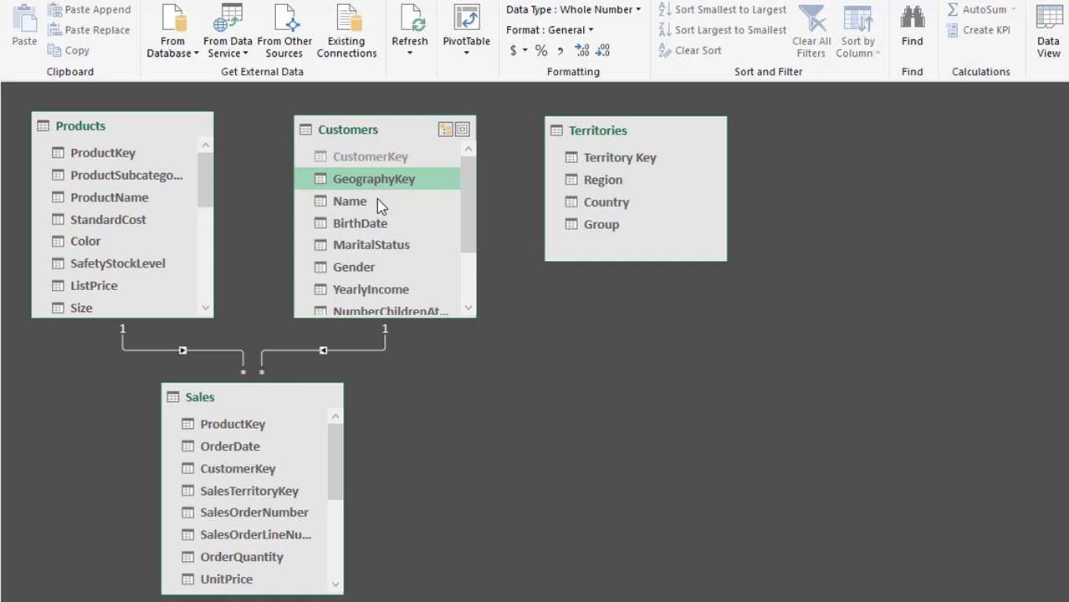
Hide GeographyKey, Name, BirthDate and MaritalStatus in Customers from client tools
shift+click(374, 245)
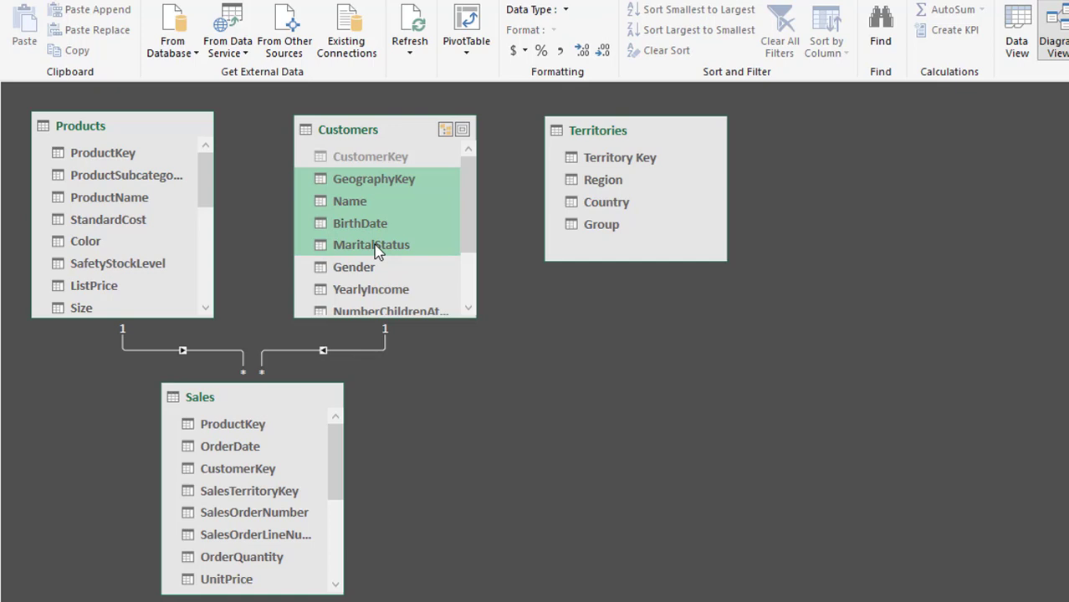
right_click(374, 247)
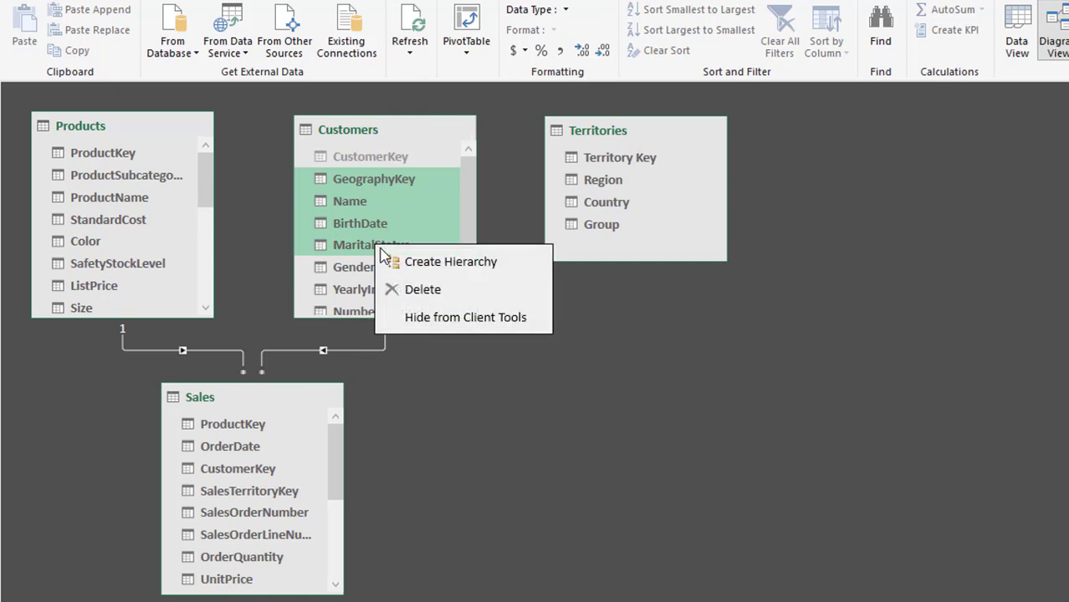
click(433, 317)
scroll(471, 313, down, 1)
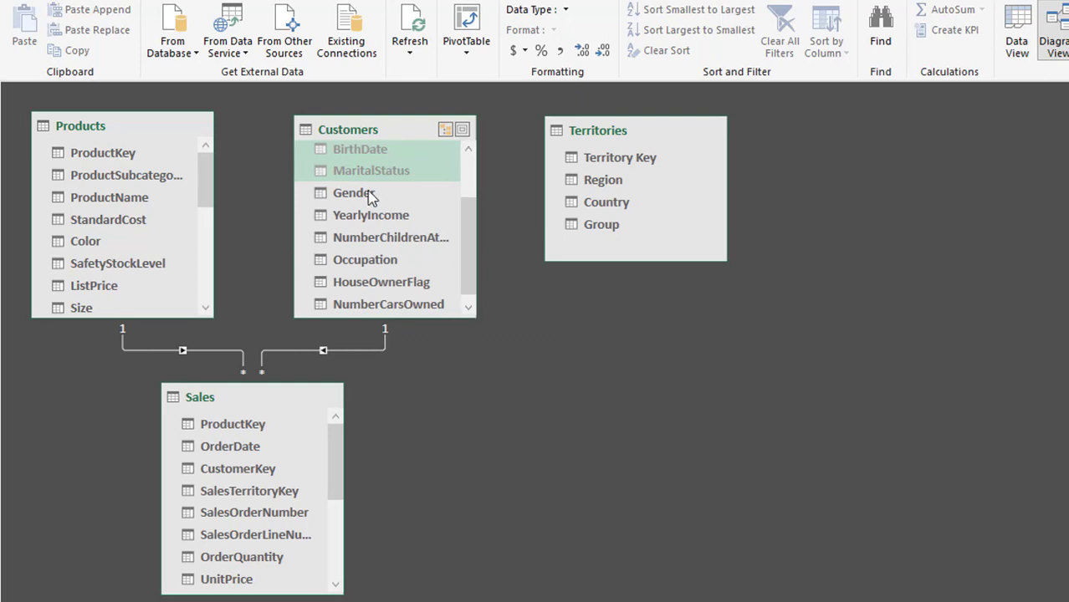
Hide the NumberChildrenAtHome field in Customers from client tools
click(385, 238)
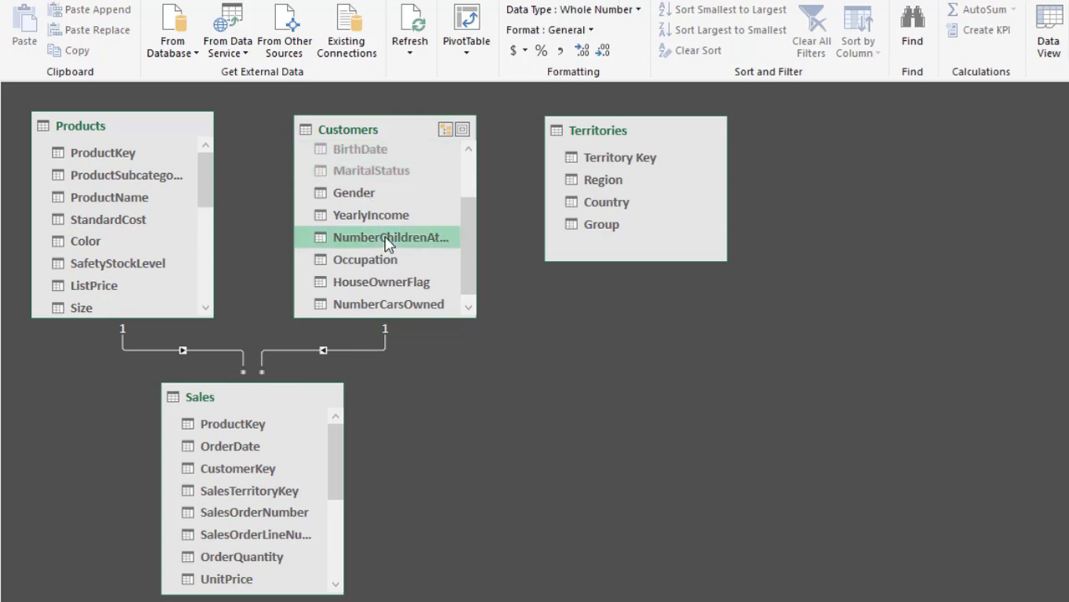
right_click(384, 237)
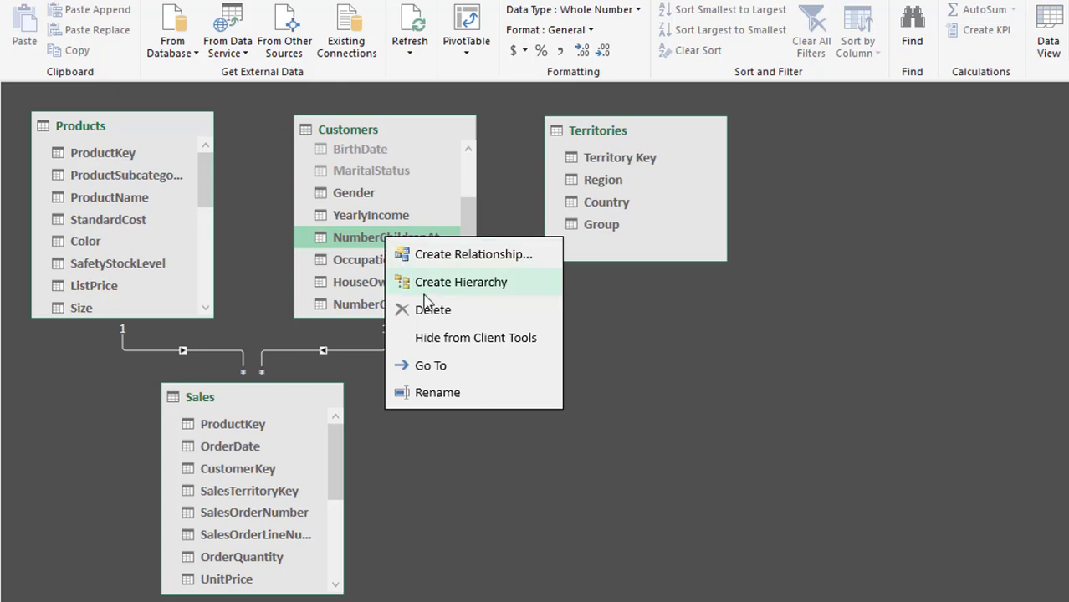
click(450, 340)
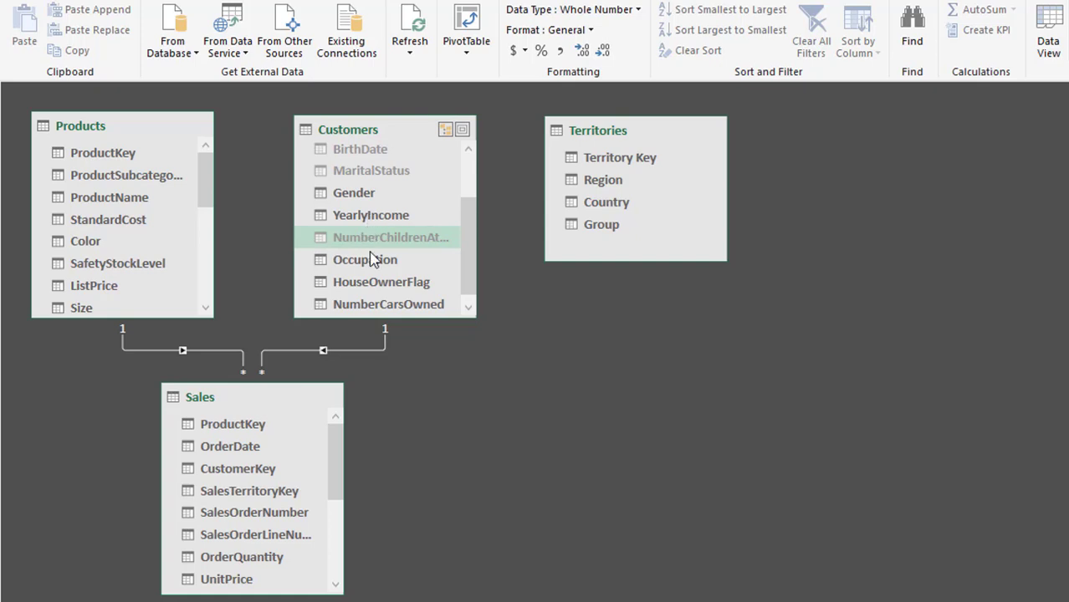
Hide HouseOwnerFlag and NumberCarsOwned in Customers from client tools
scroll(385, 272, down, 1)
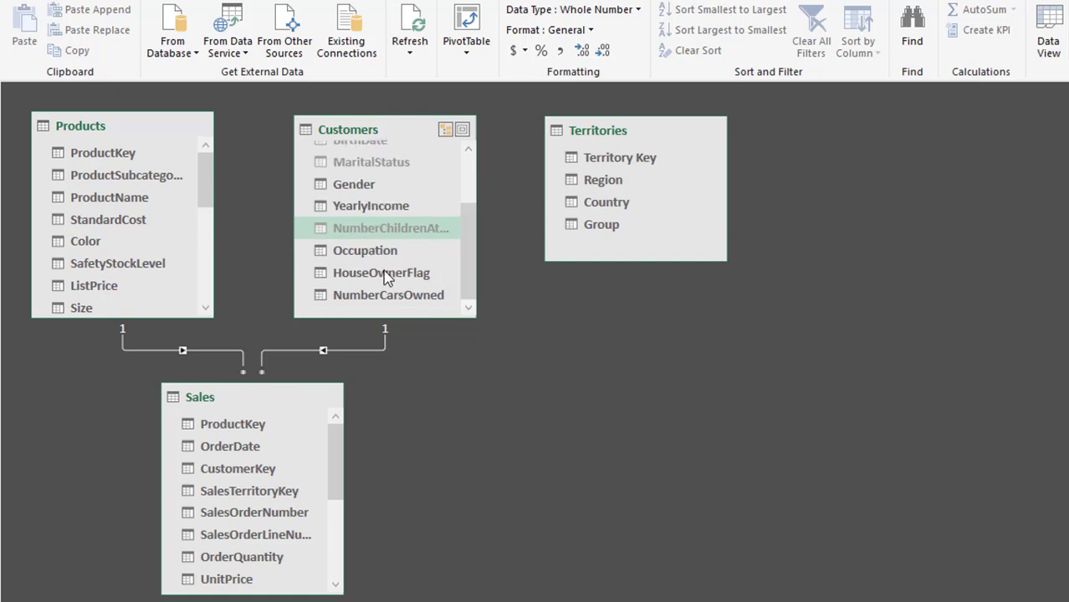
click(385, 276)
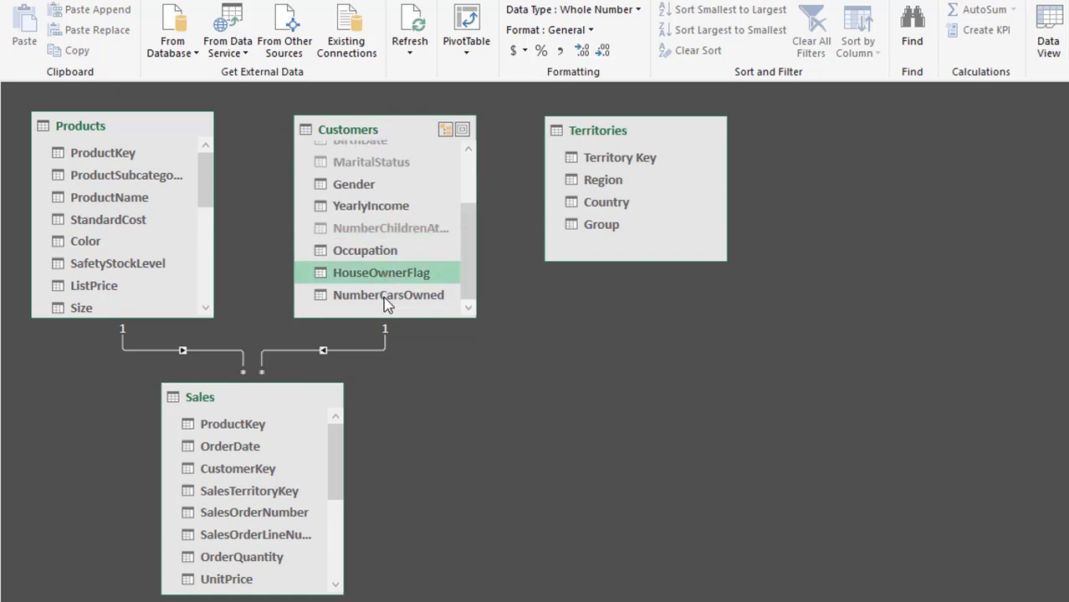
ctrl+click(387, 296)
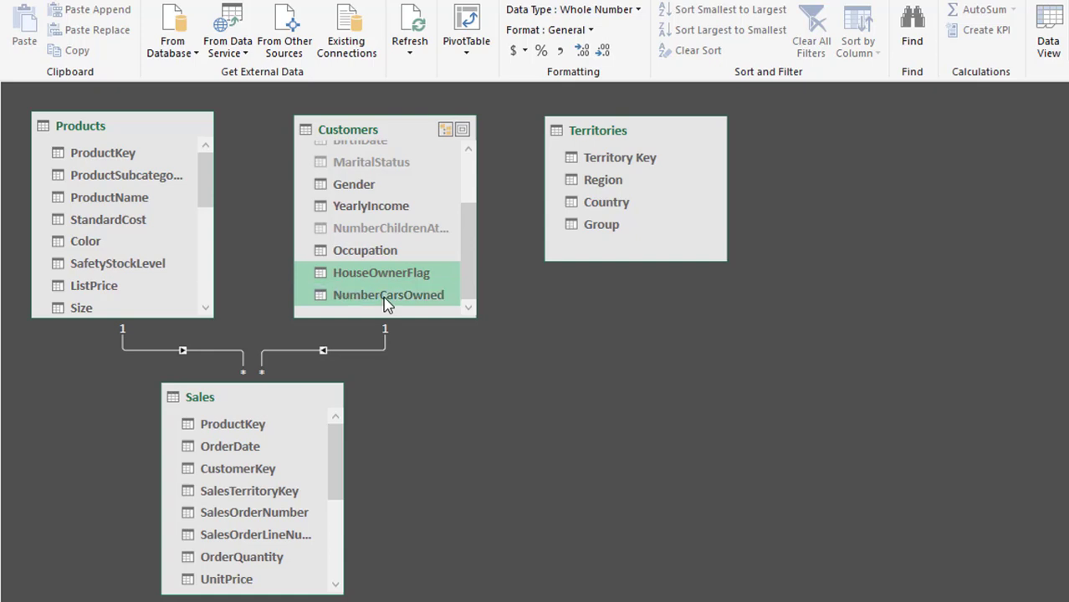
right_click(387, 303)
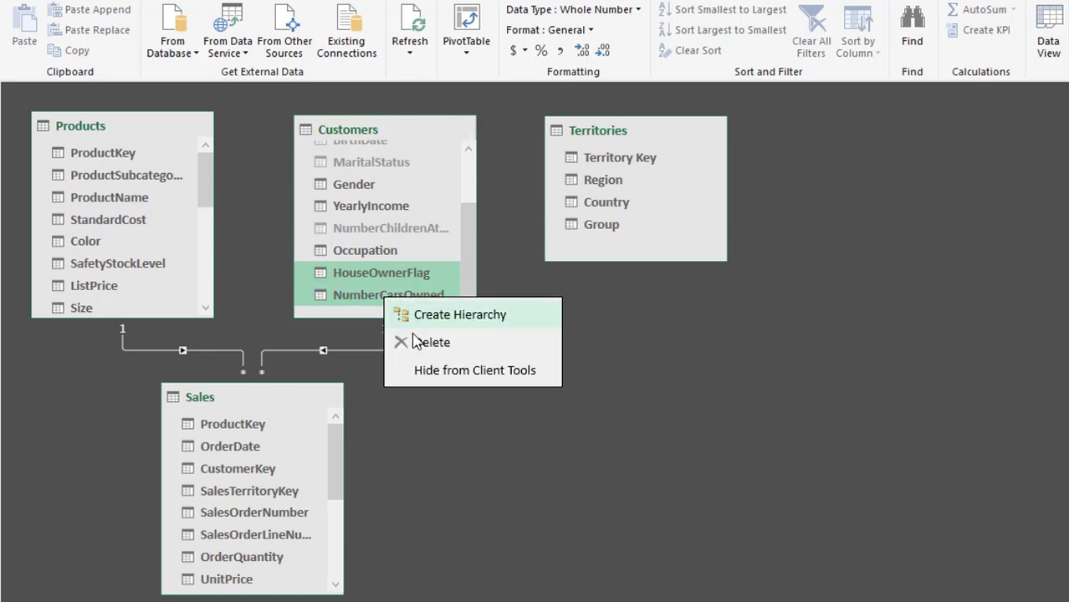
click(441, 371)
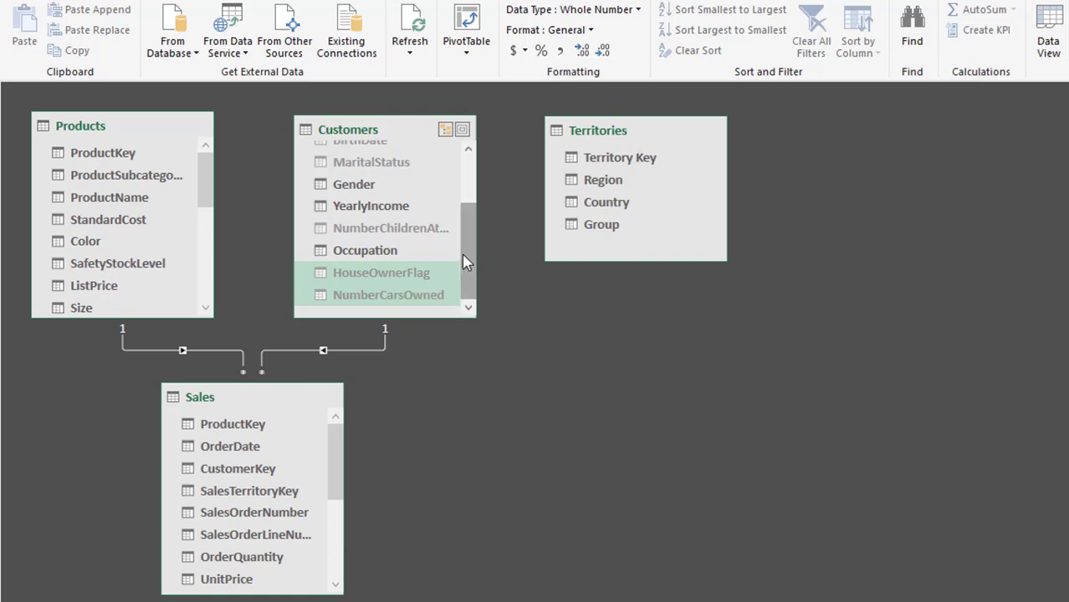
drag(466, 257, 461, 219)
Unhide MaritalStatus in Customers so client tools can see it again
click(403, 245)
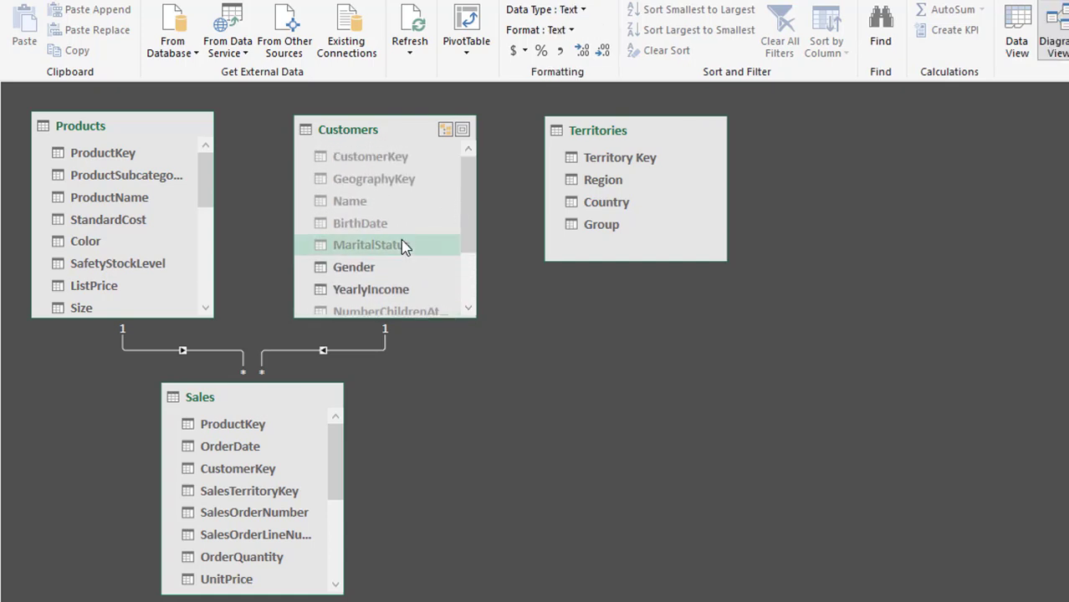
right_click(403, 245)
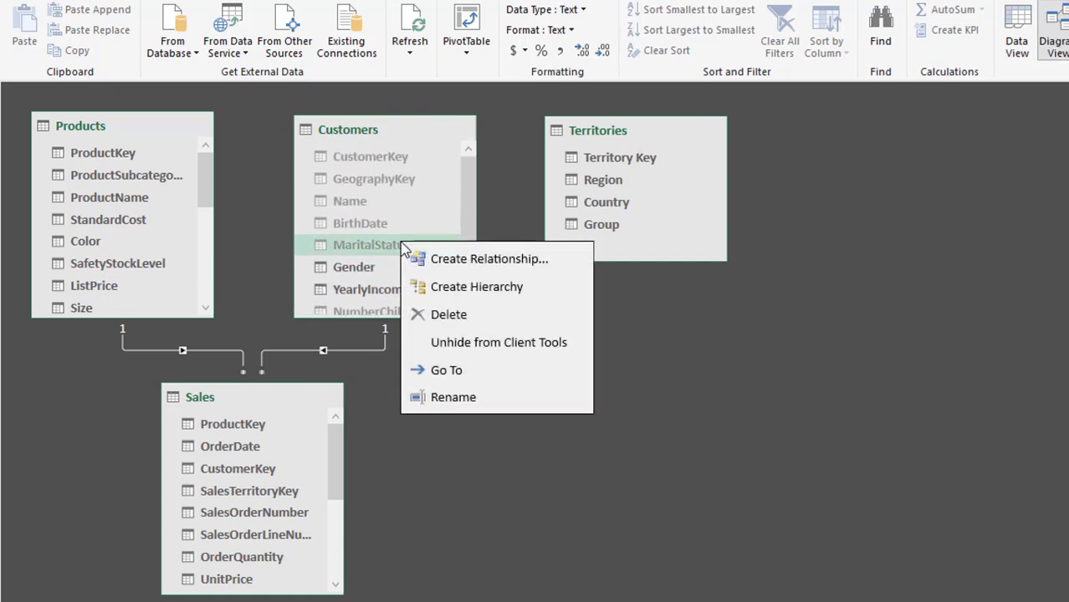
click(460, 344)
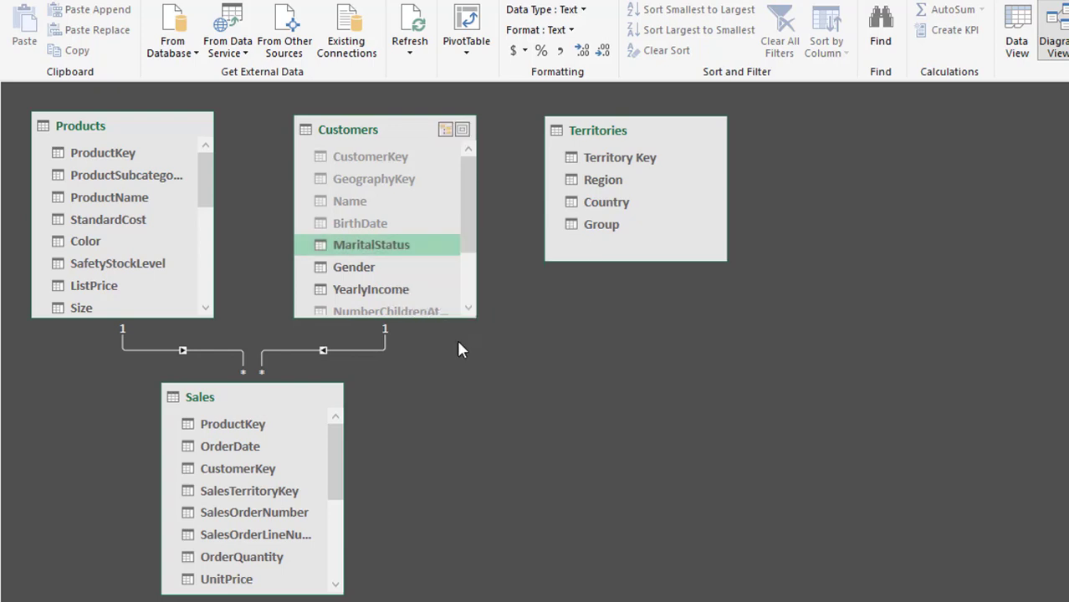
Move the Sales table aside and lengthen Products to show all its fields
mouse_move(466, 229)
mouse_down()
mouse_move(463, 296)
mouse_move(461, 214)
mouse_up()
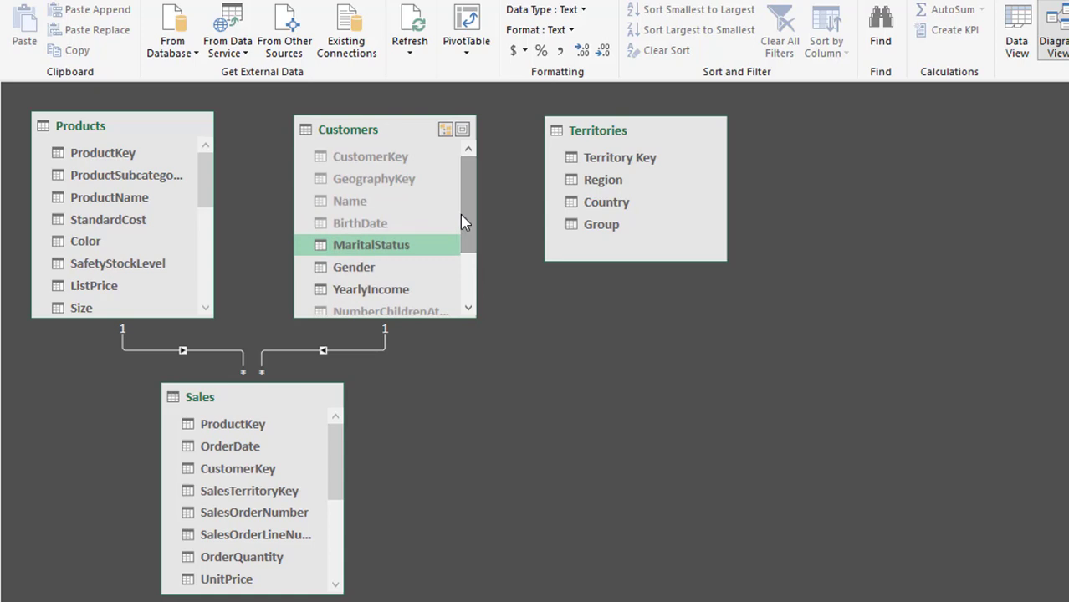
drag(301, 397, 369, 380)
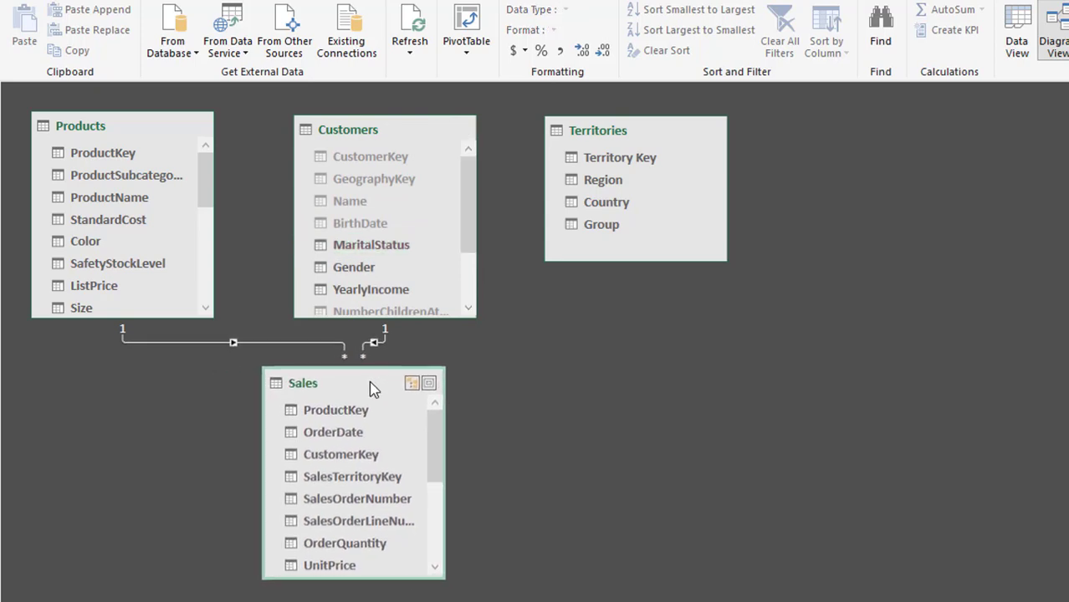
drag(163, 318, 181, 489)
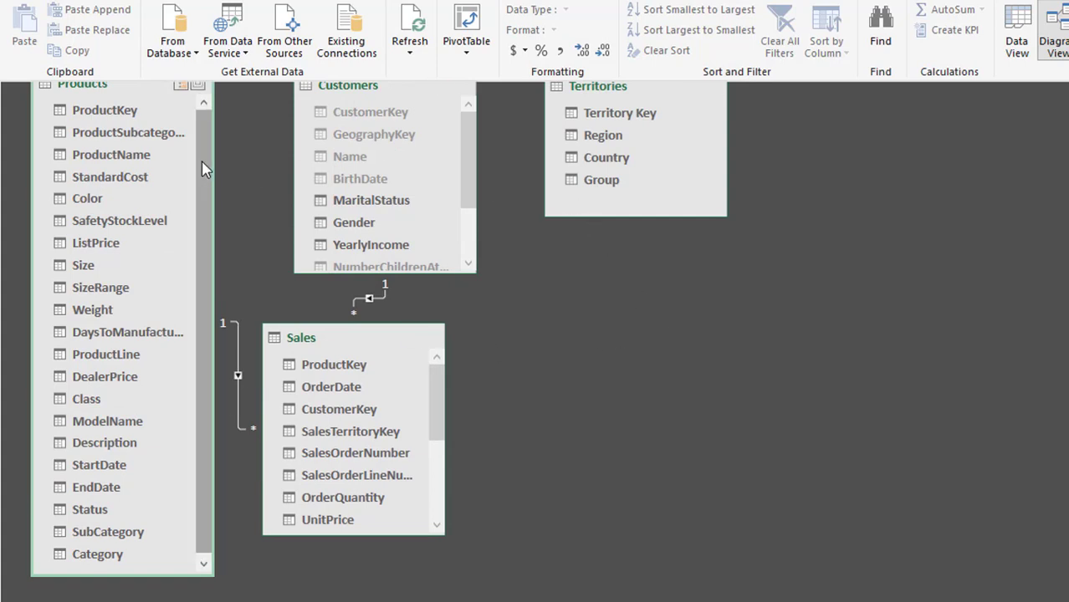
Hide Products fields ProductKey through StandardCost and SafetyStockLevel through Class from client tools
drag(96, 108, 117, 182)
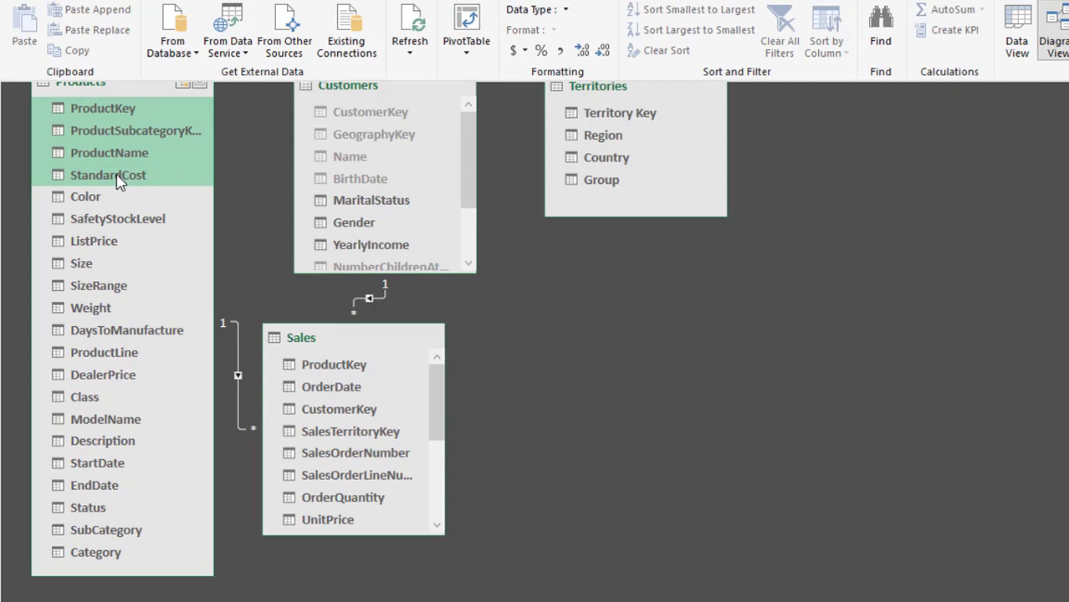
right_click(118, 183)
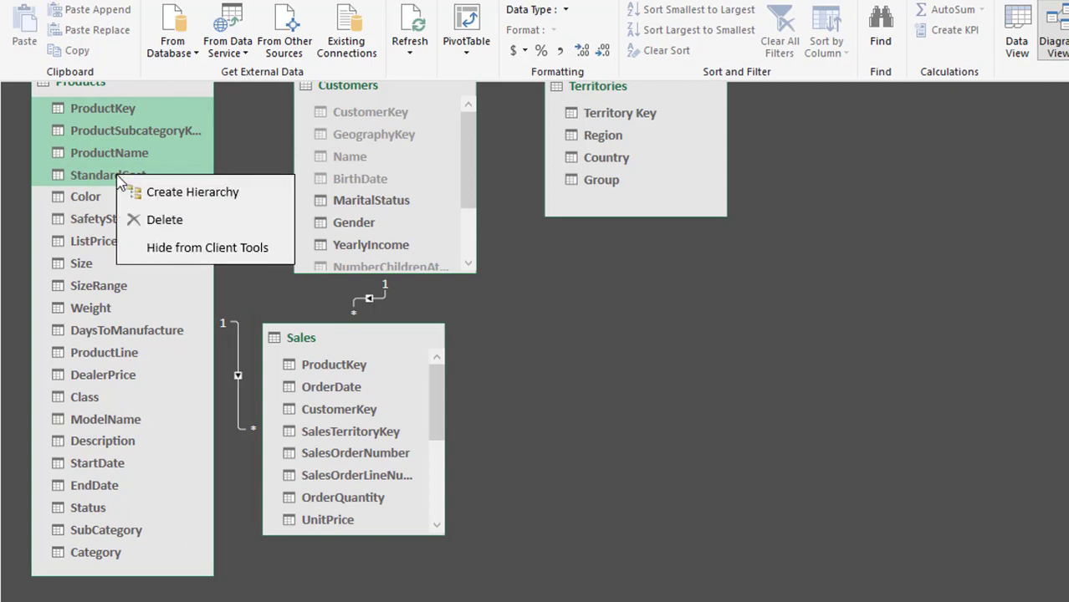
click(208, 248)
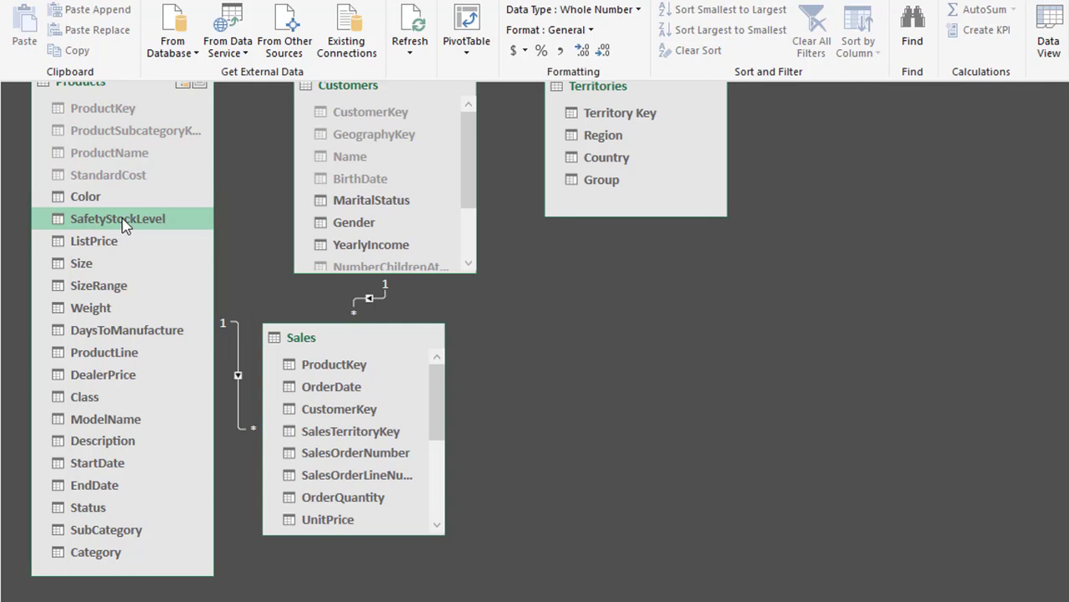
shift+click(87, 400)
right_click(91, 376)
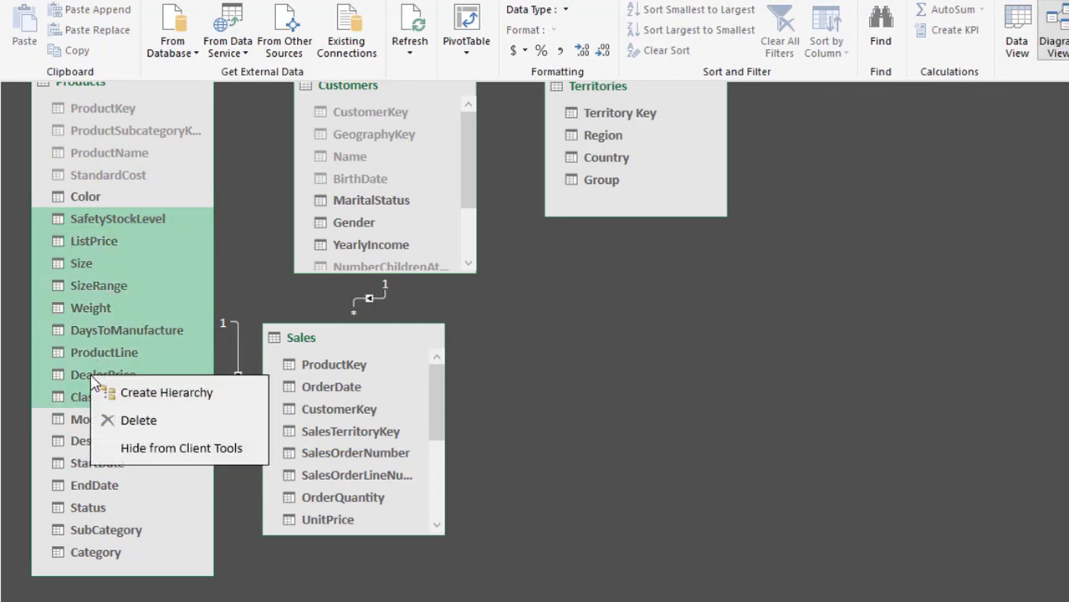
click(142, 449)
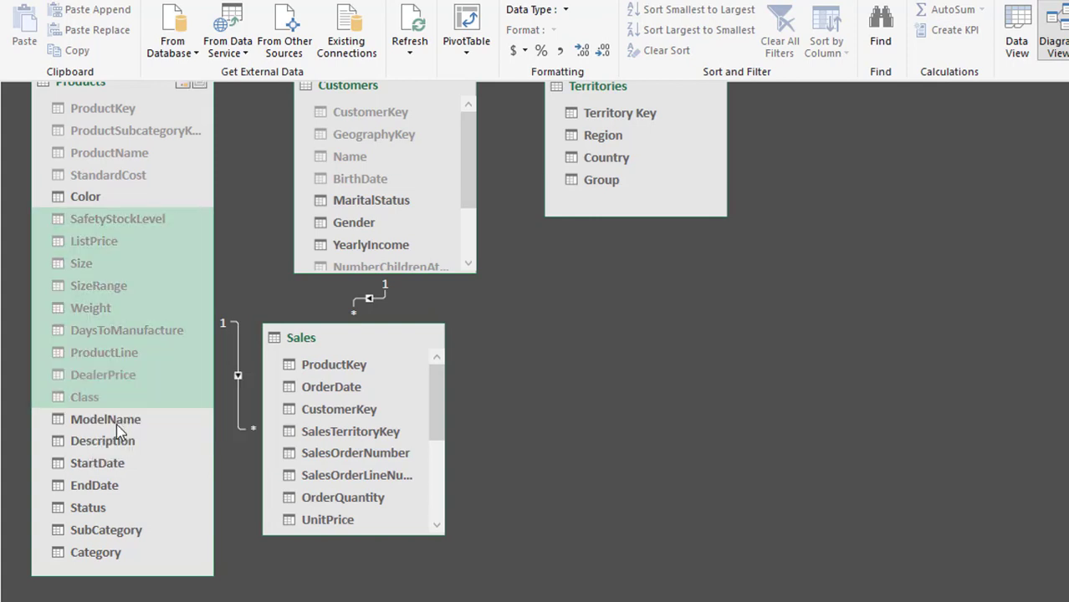
Hide Description, StartDate, EndDate and Status, and unhide ProductName
click(117, 443)
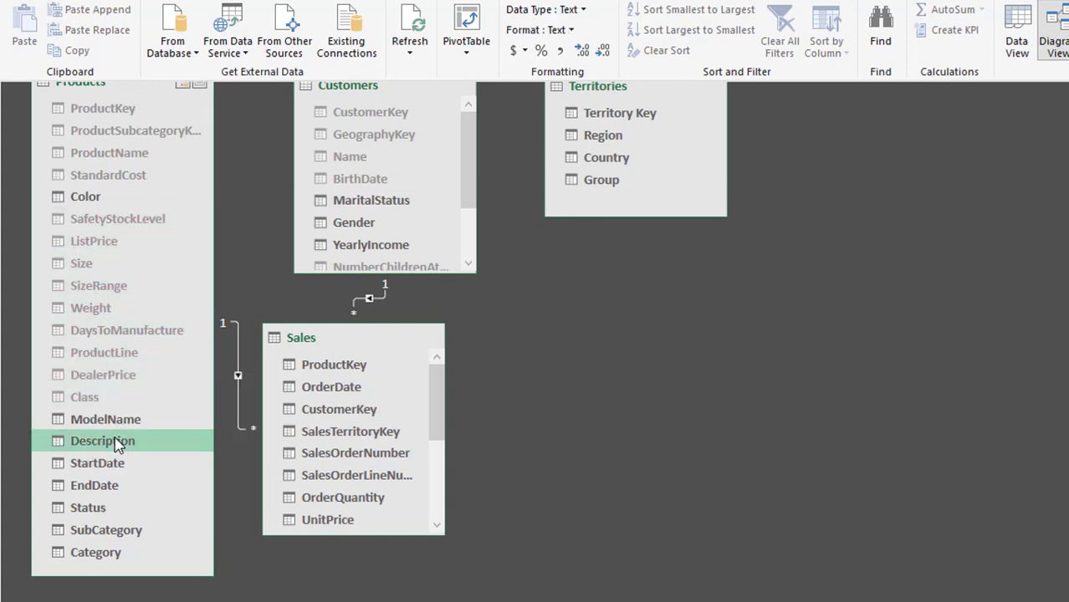
shift+click(99, 508)
right_click(99, 510)
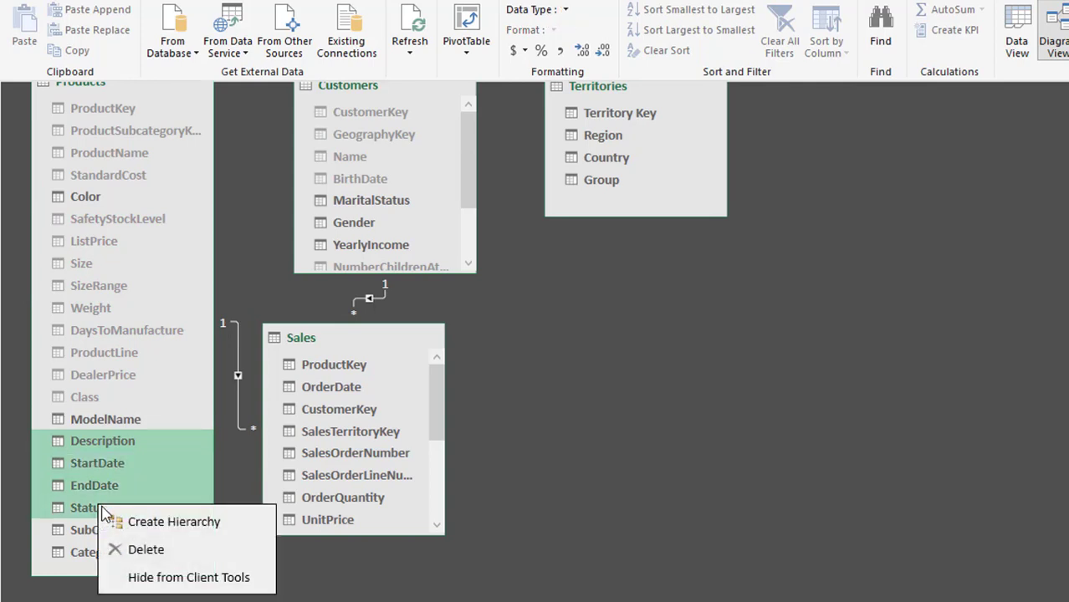
click(154, 574)
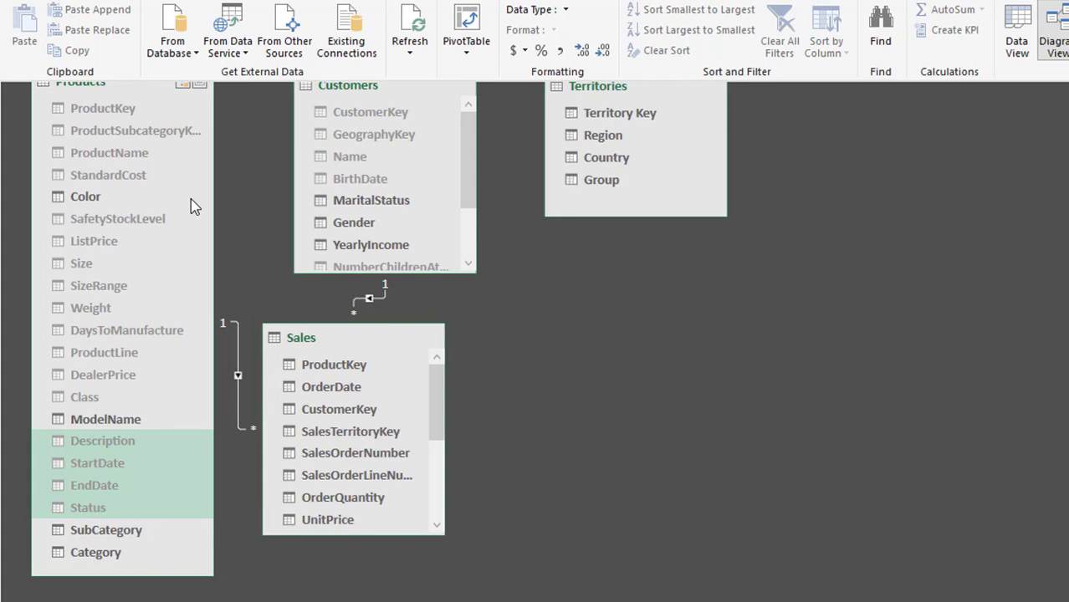
right_click(118, 156)
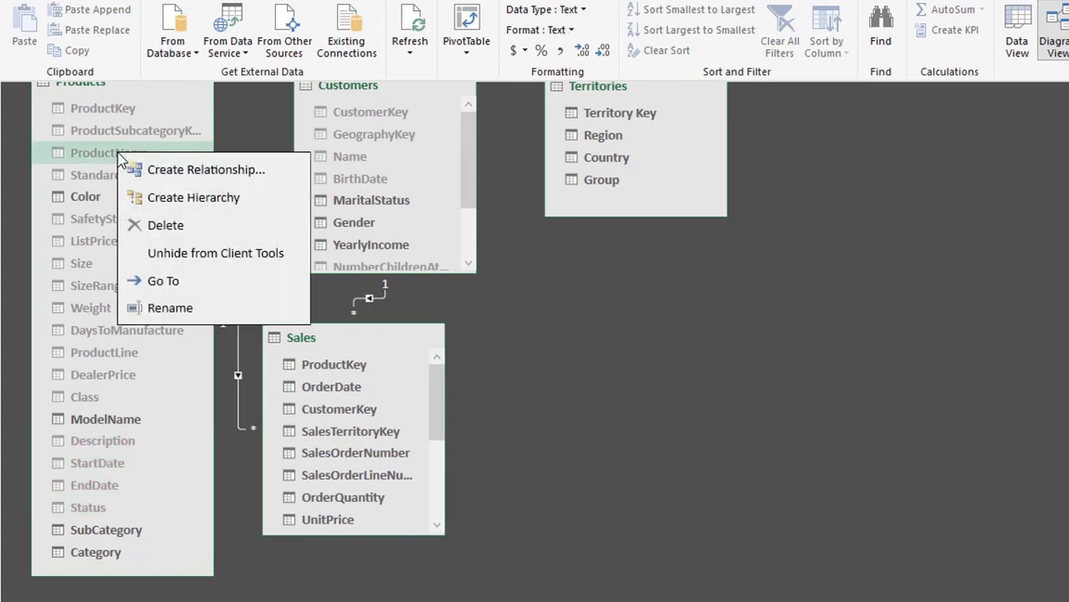
click(181, 254)
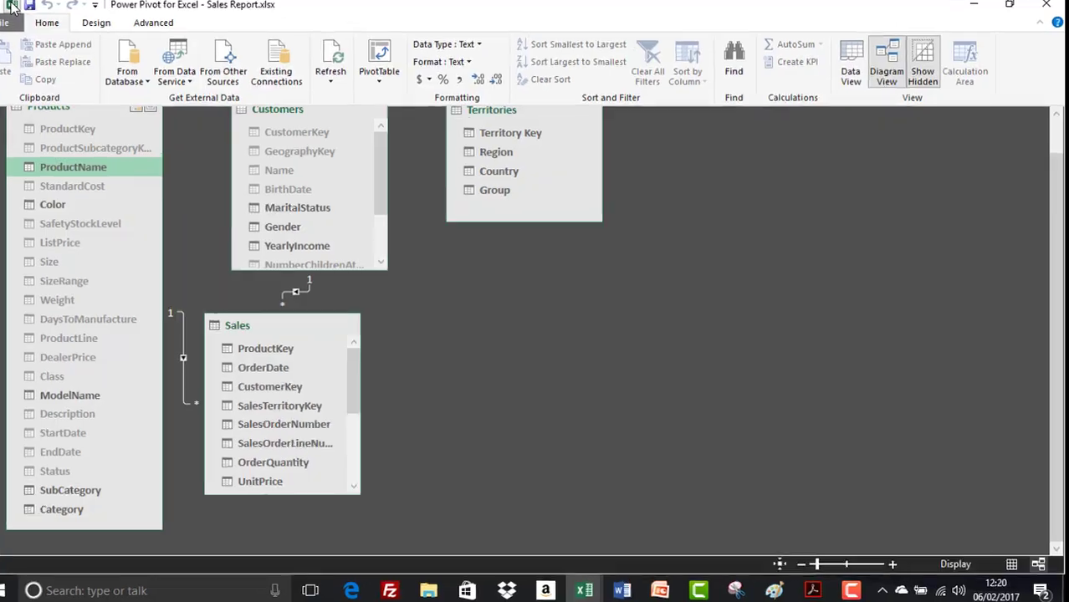
Return to Excel, expand Customers in the field list, and float the pane taller
click(11, 7)
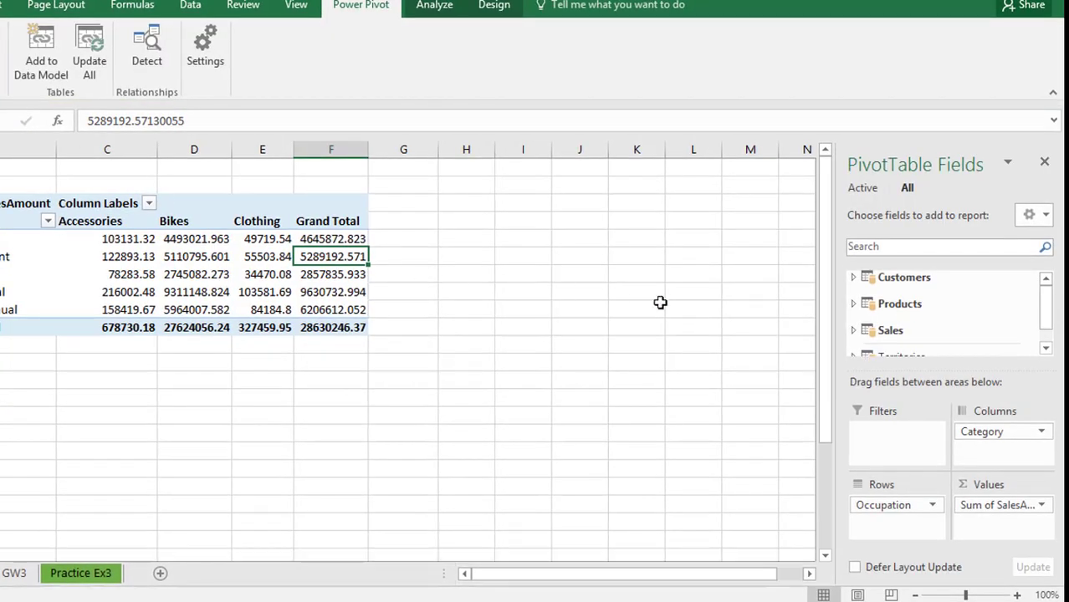
click(854, 278)
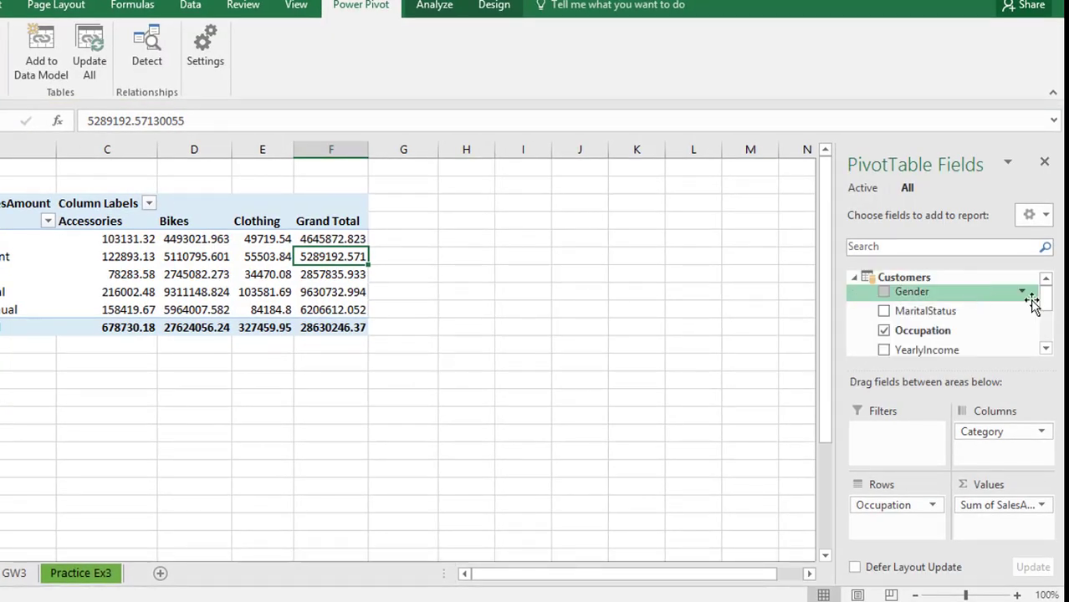
drag(1044, 300, 1046, 309)
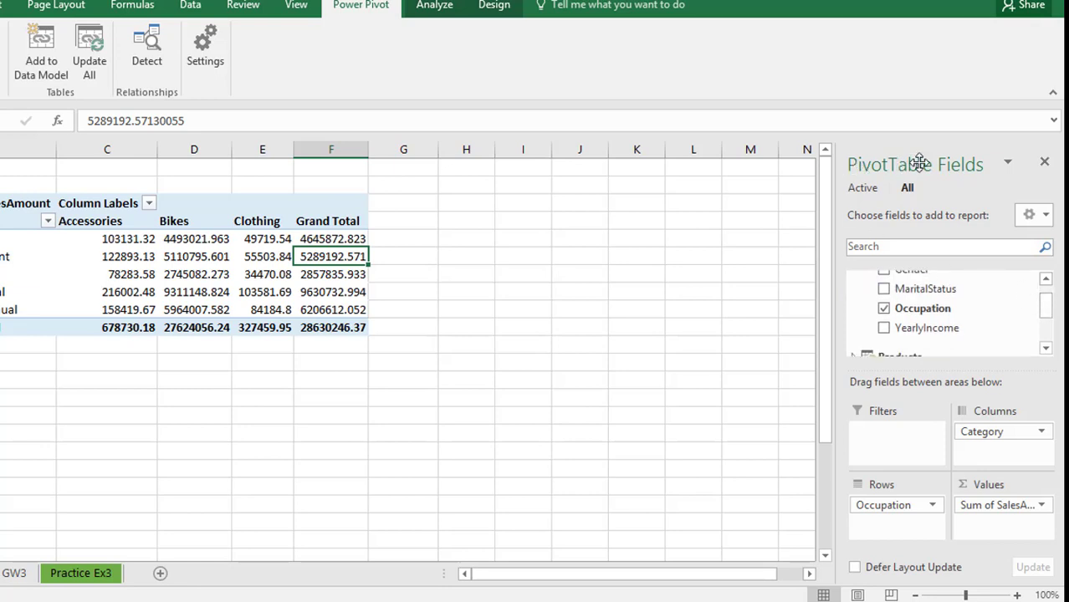
drag(835, 161, 525, 37)
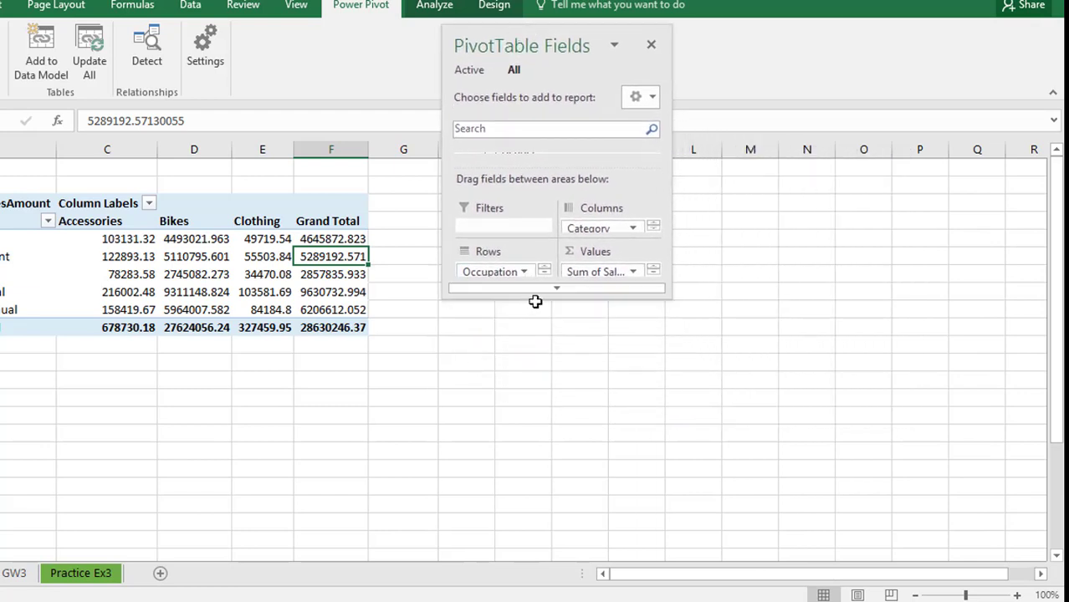
drag(557, 292, 562, 599)
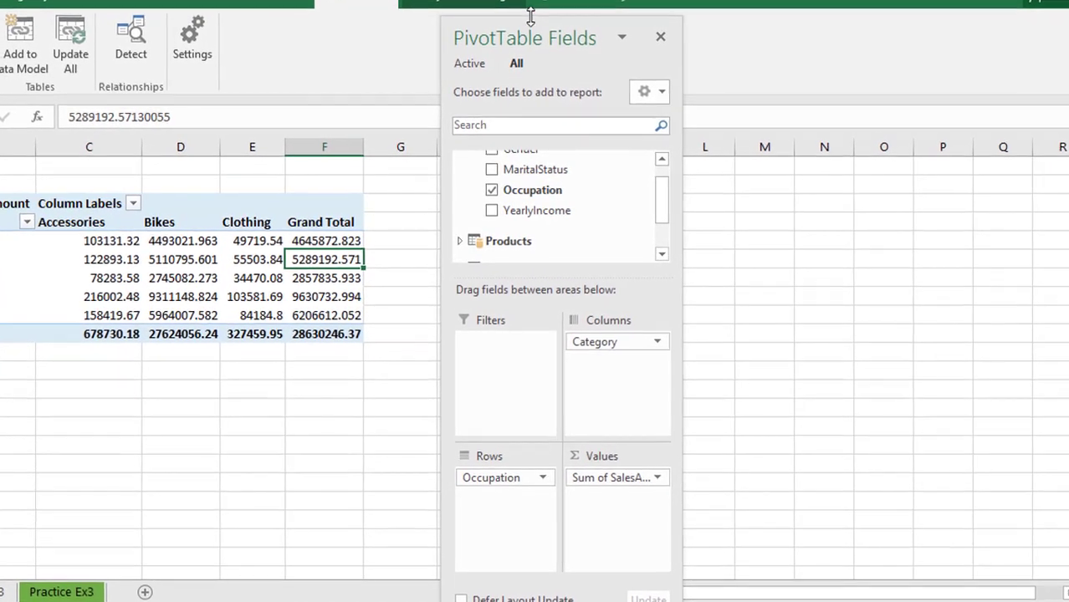
drag(529, 15, 534, 0)
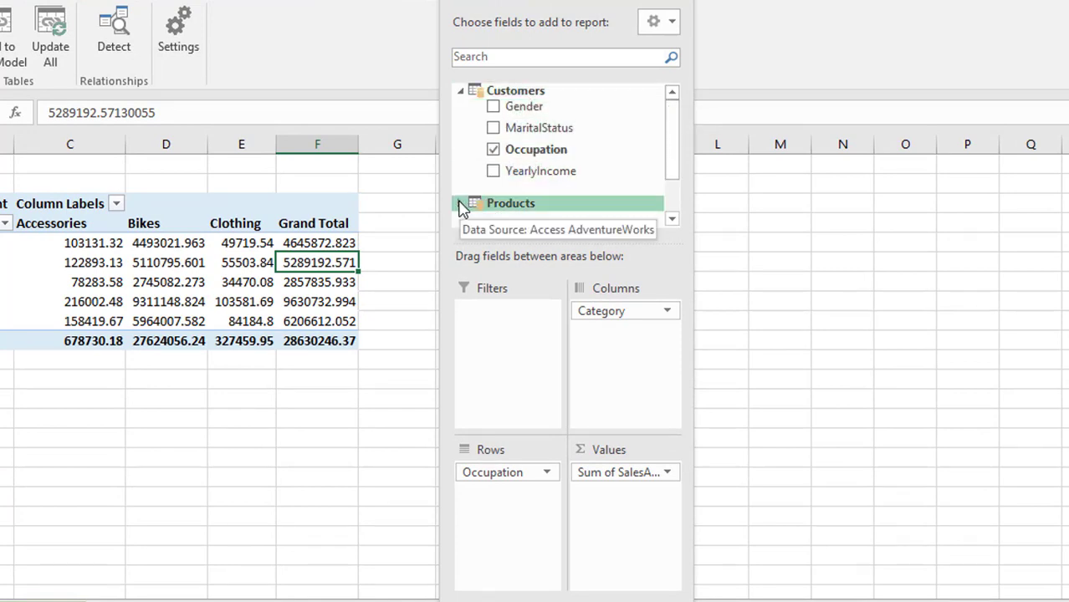
Expand Products in the floating field list, review its fields, and collapse it
scroll(661, 150, down, 2)
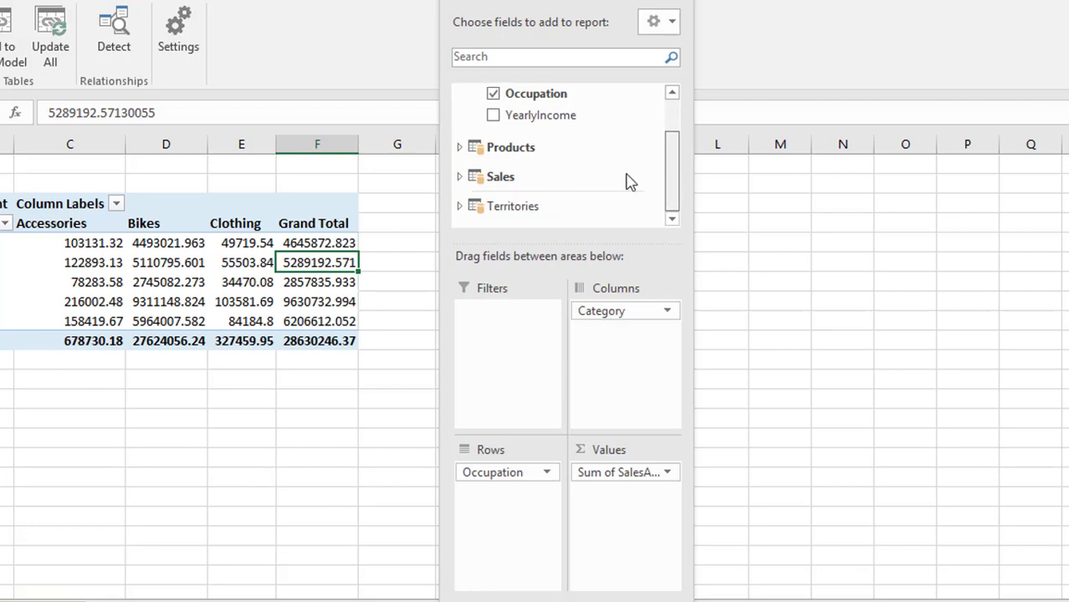
click(463, 151)
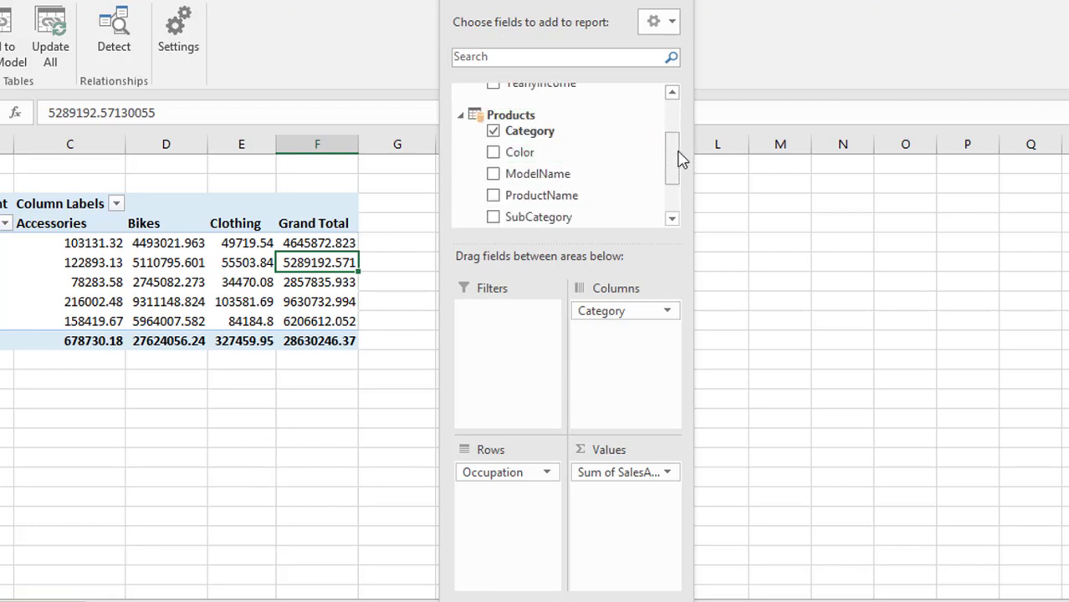
scroll(676, 165, down, 3)
scroll(674, 155, up, 3)
scroll(675, 159, down, 2)
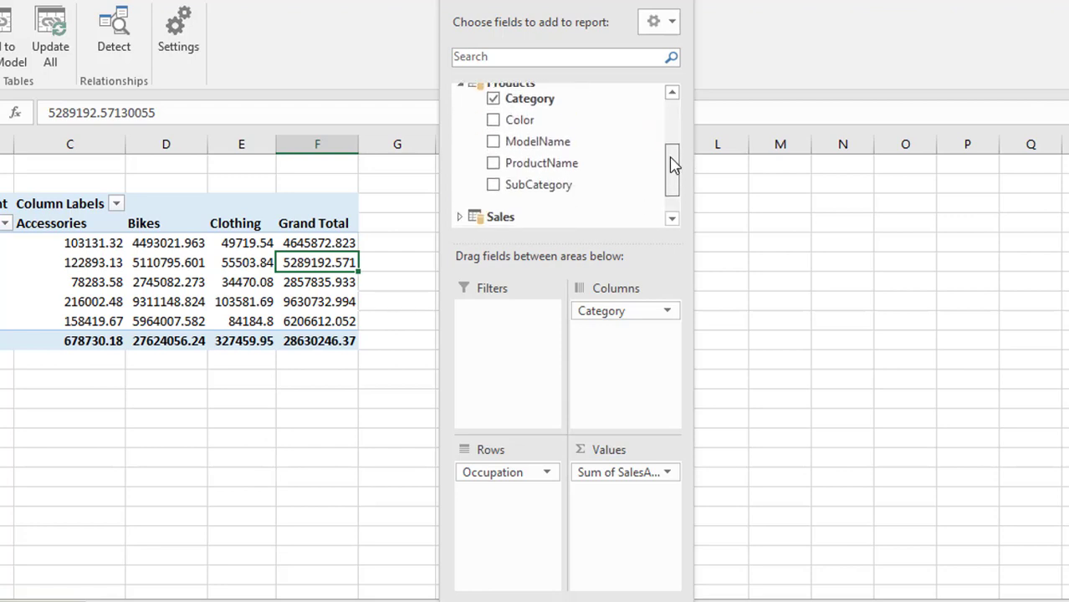
scroll(671, 165, up, 1)
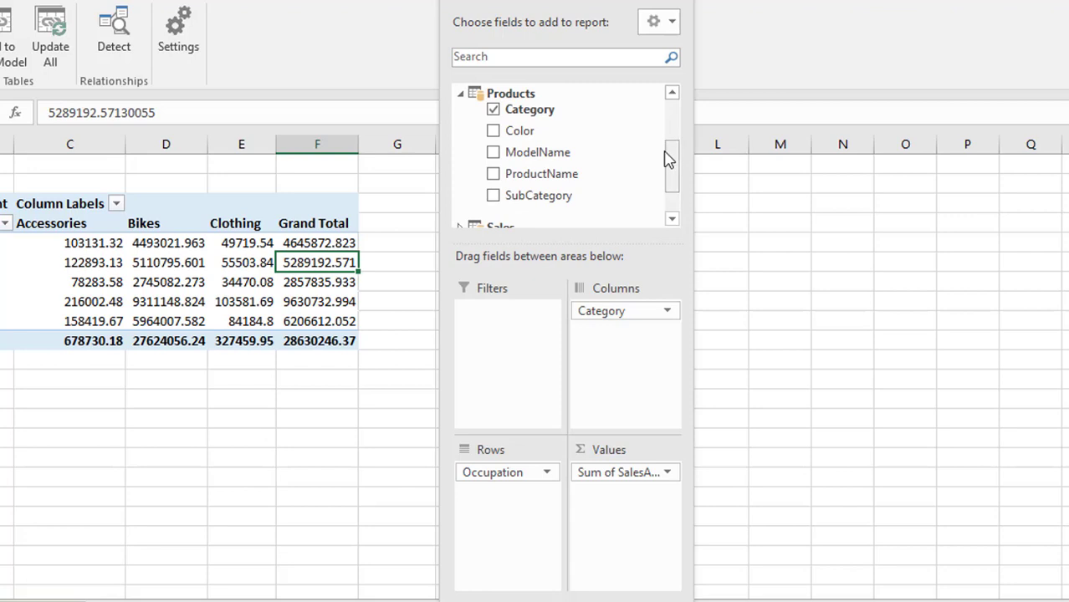
click(463, 95)
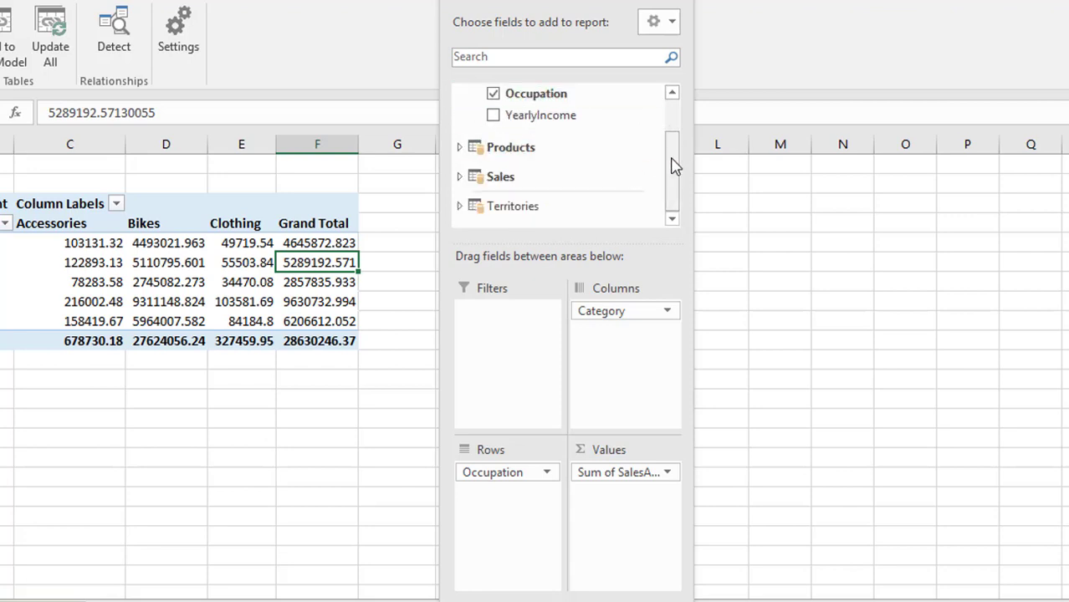
Collapse Customers, expand Products, and redock the enlarged field pane at the right
drag(673, 184, 671, 119)
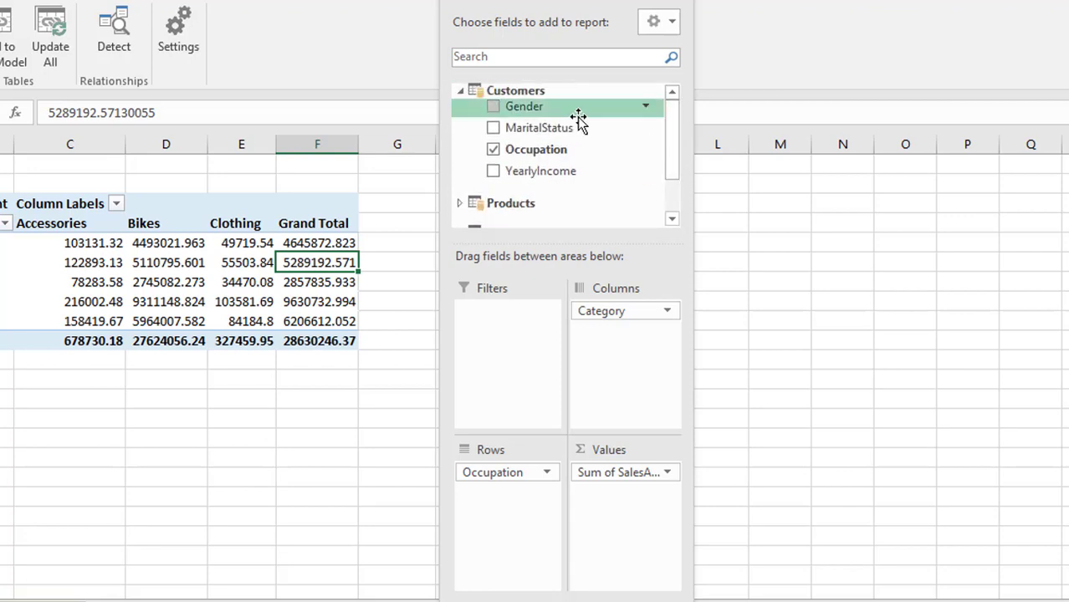
click(460, 93)
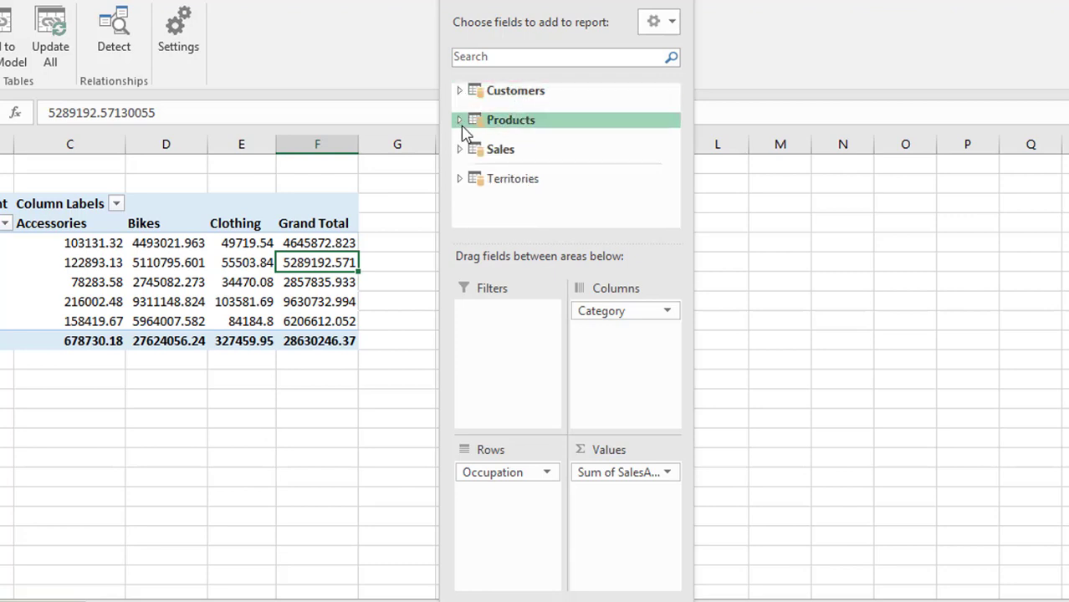
click(462, 118)
mouse_move(672, 131)
mouse_down()
mouse_move(674, 155)
mouse_move(669, 124)
mouse_up()
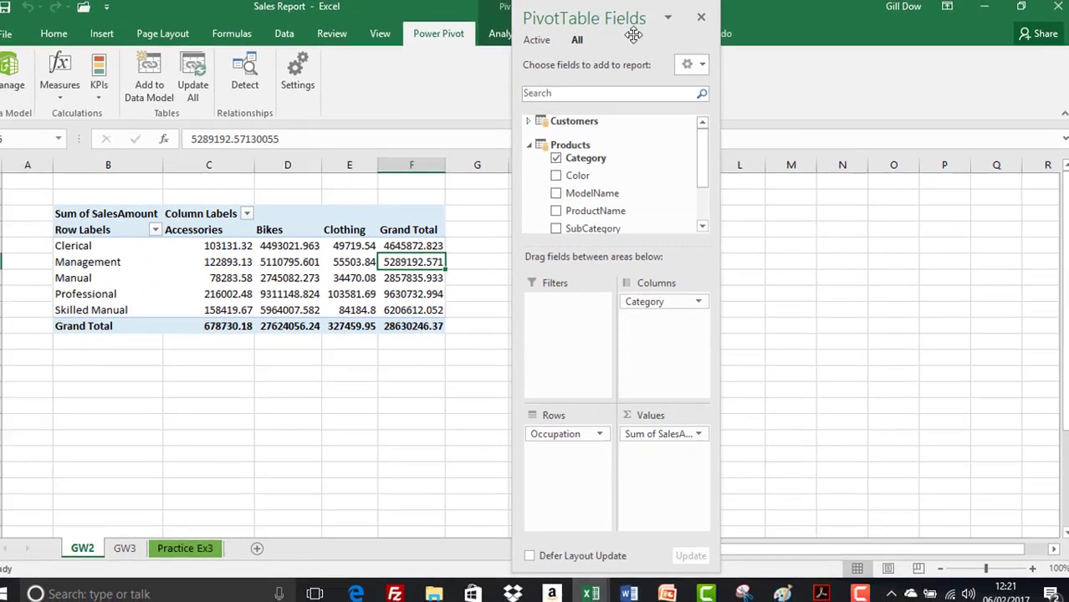
drag(603, 10, 995, 359)
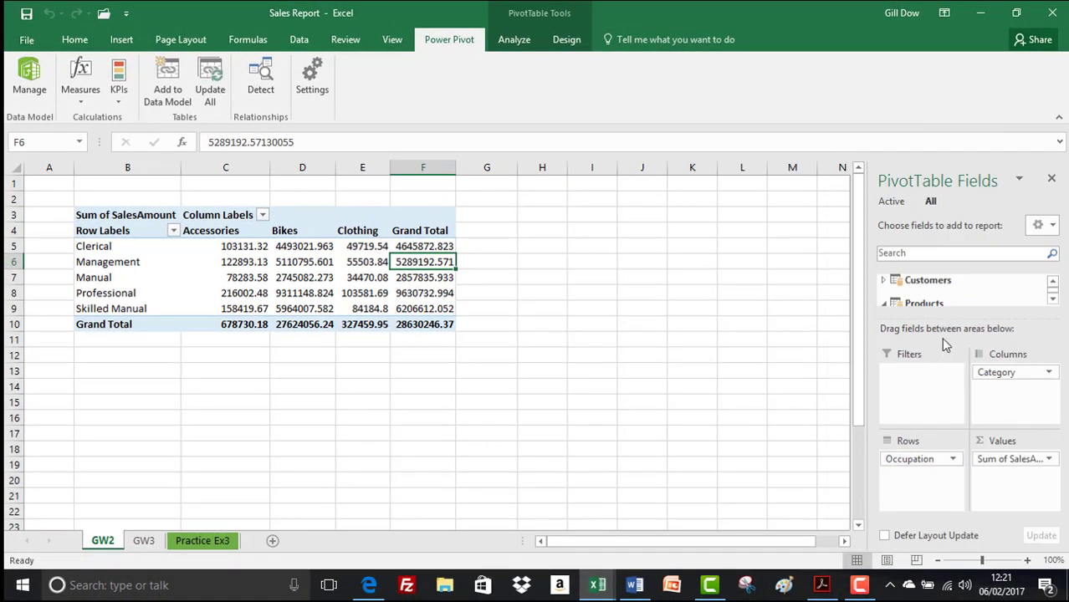
drag(939, 319, 946, 370)
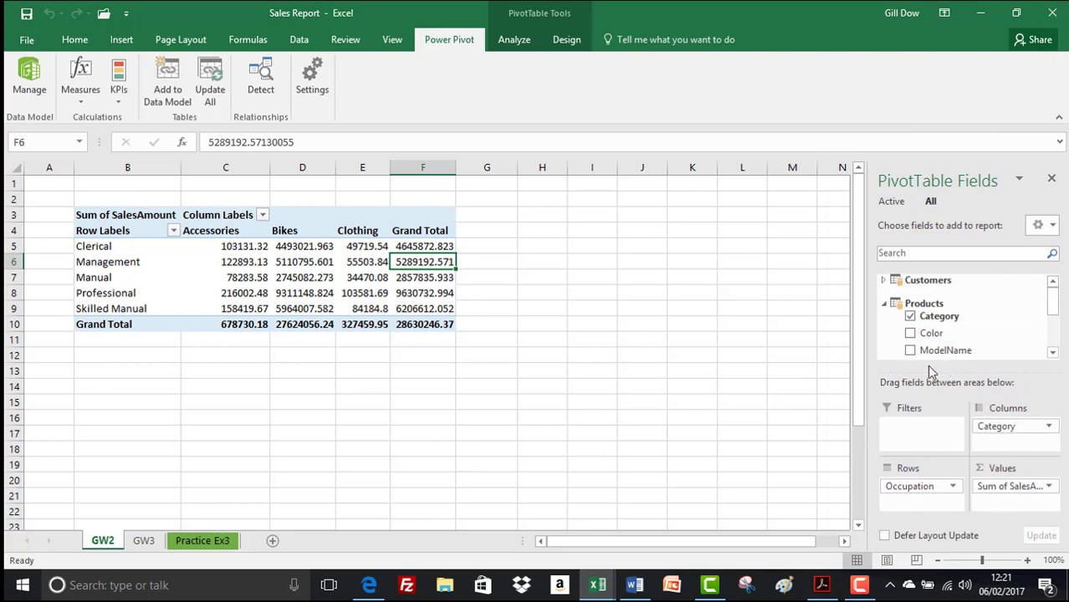
Hide the Territories table from client tools in the Power Pivot diagram, then return to the workbook
click(29, 90)
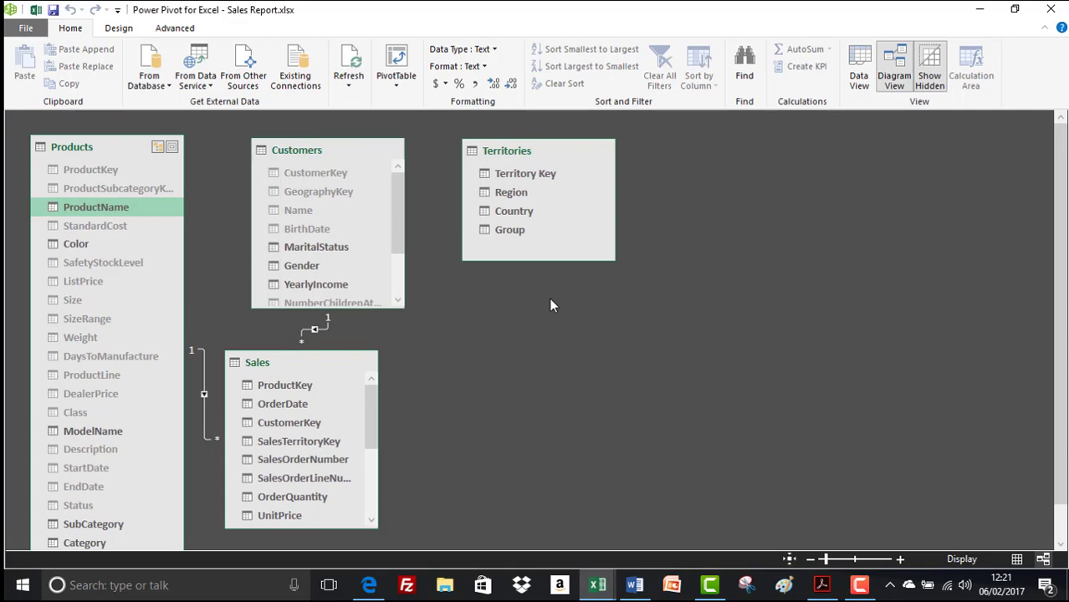
click(518, 159)
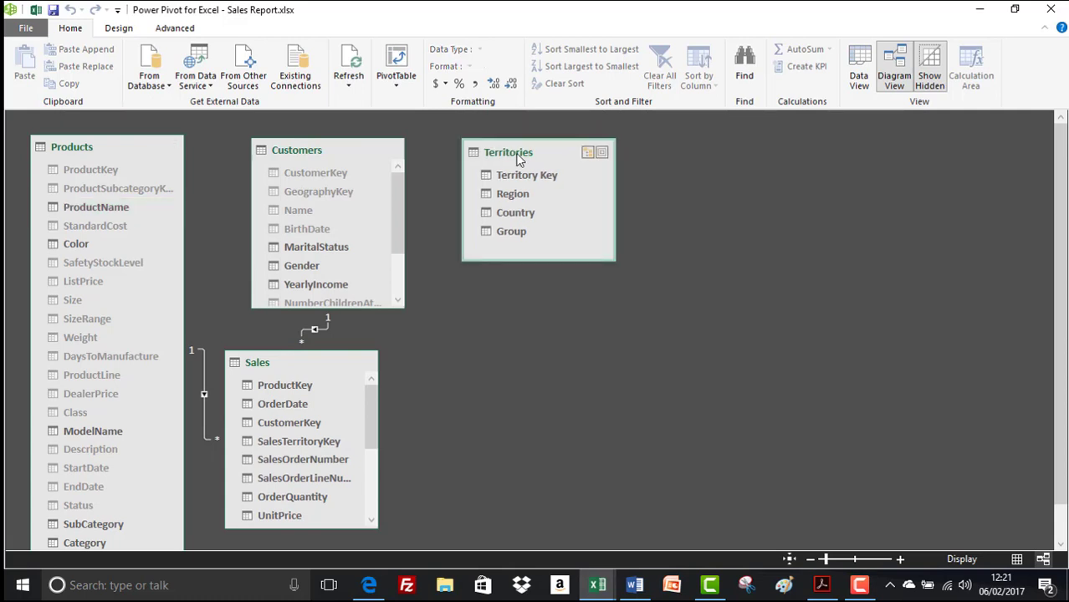
right_click(518, 159)
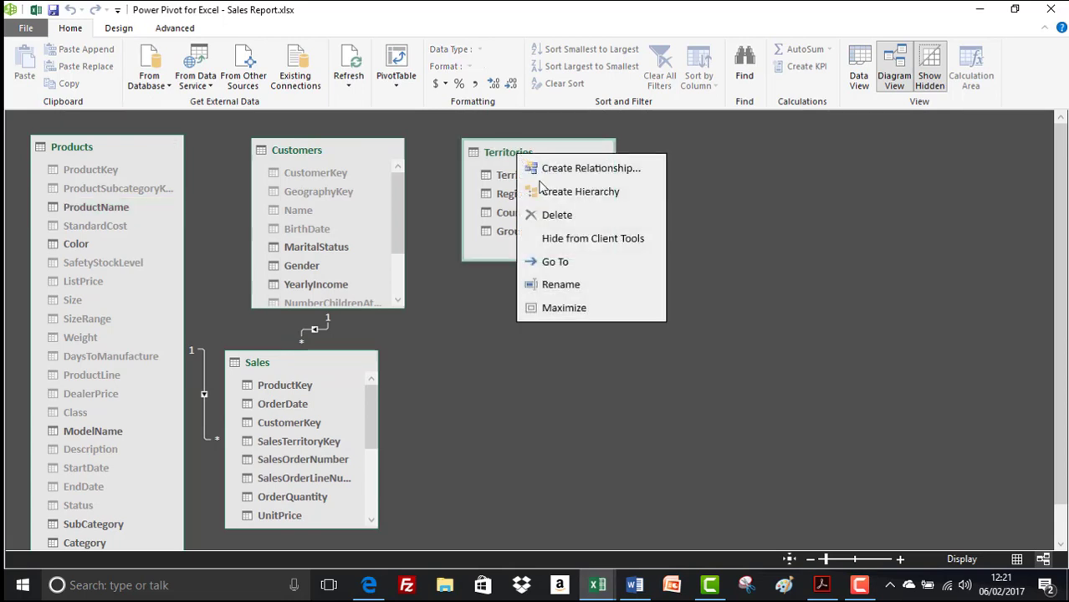
click(565, 241)
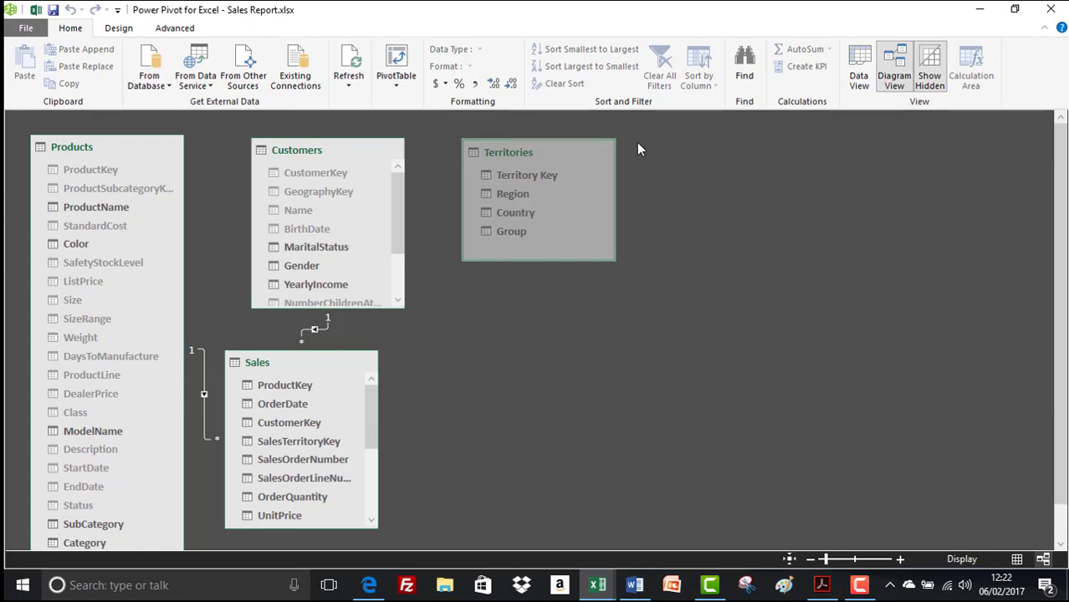
click(35, 10)
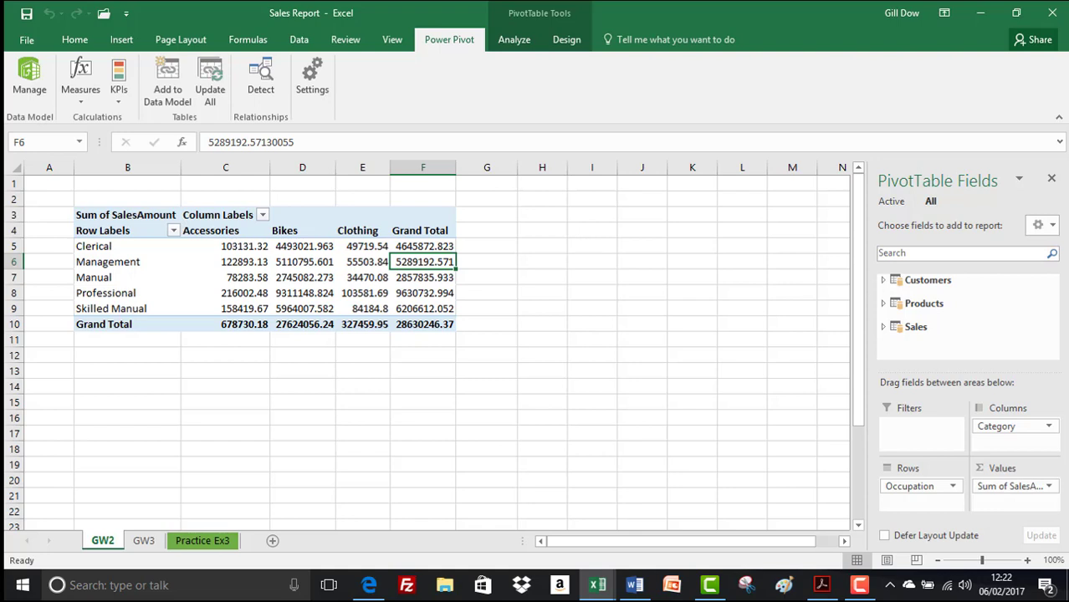
key(alt+Tab)
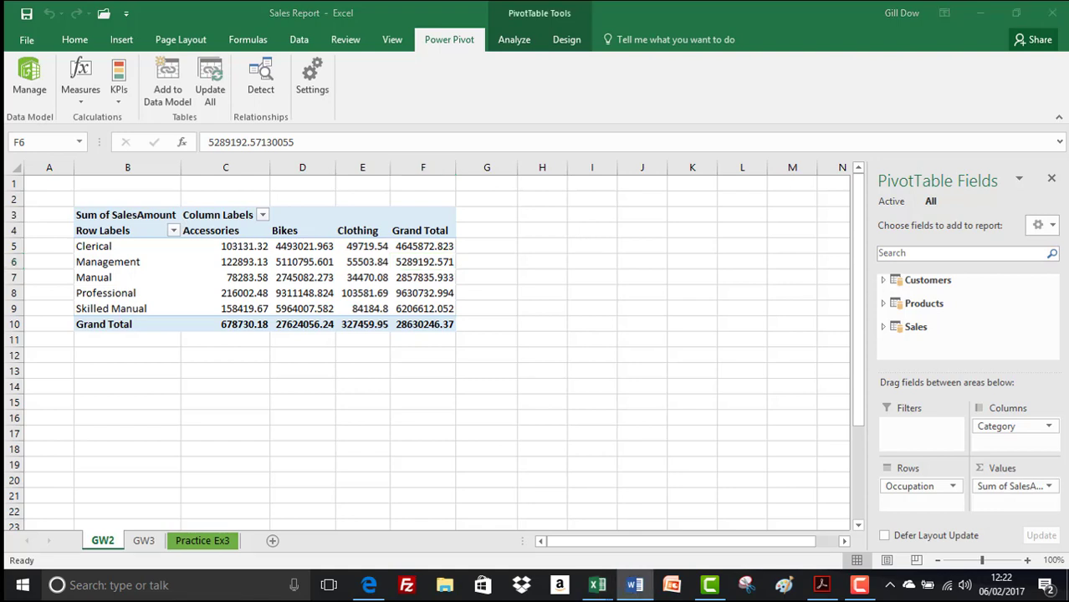